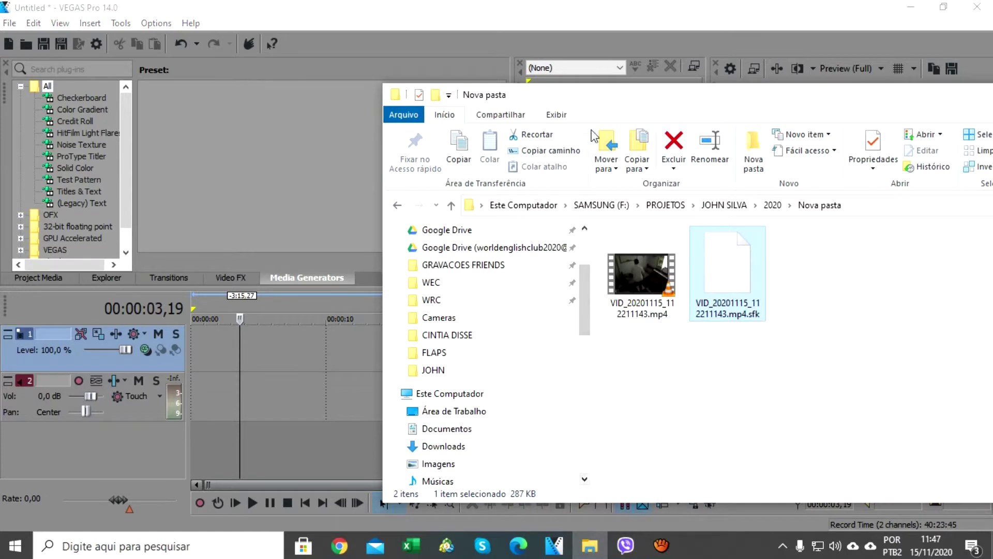
- Add VID_20201115_112211143.mp4 from the Nova pasta folder to the start of the timeline
left_click_drag(655, 98, 863, 89)
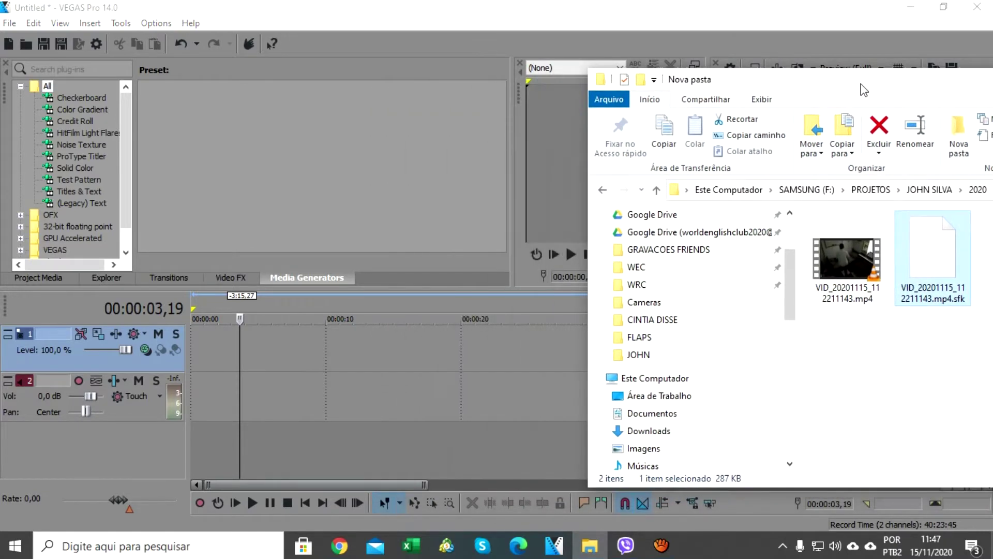
left_click_drag(847, 261, 260, 348)
left_click(259, 348)
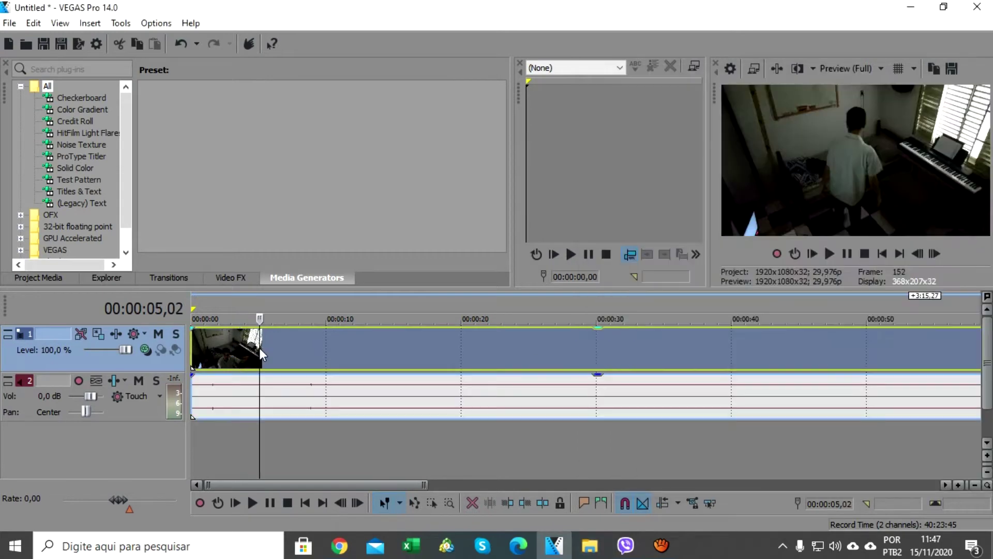
- Play the clip and skim through the scene where the person lies on the bed, with the whole clip in view
left_click(813, 254)
scroll(570, 422, "down", 5)
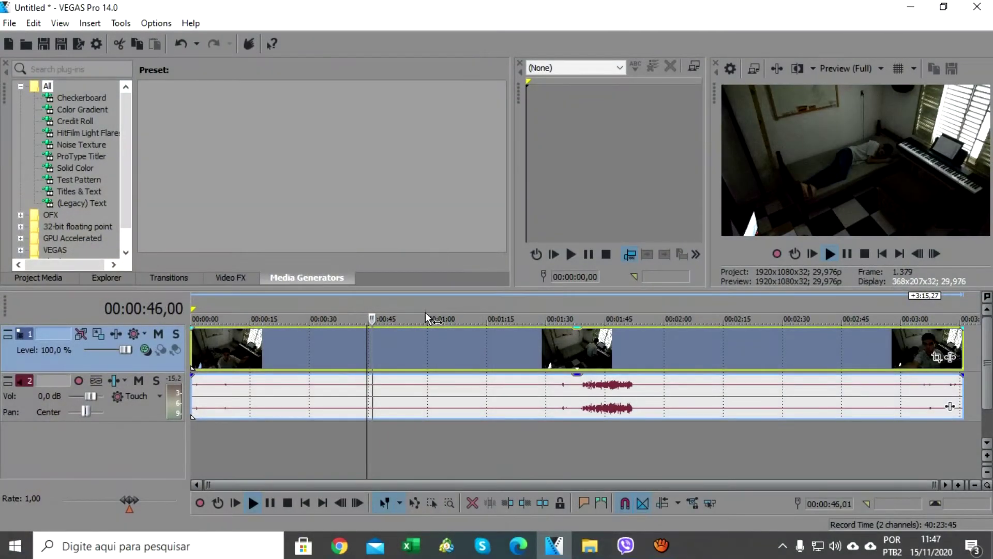
left_click(425, 311)
left_click(472, 311)
left_click(506, 312)
left_click(526, 305)
left_click(552, 303)
left_click(493, 306)
left_click(487, 307)
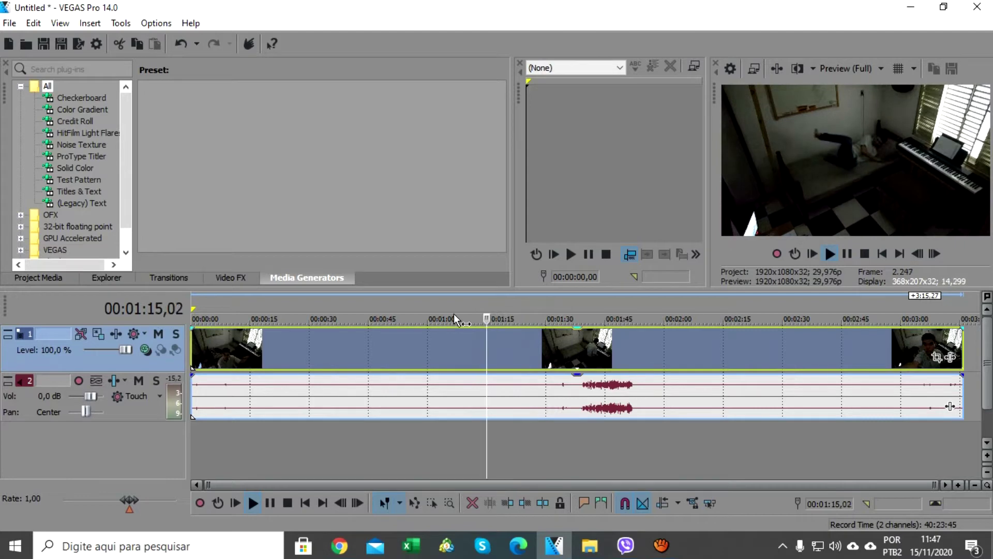
left_click(416, 307)
left_click(386, 308)
left_click(376, 311)
left_click(389, 311)
left_click(402, 302)
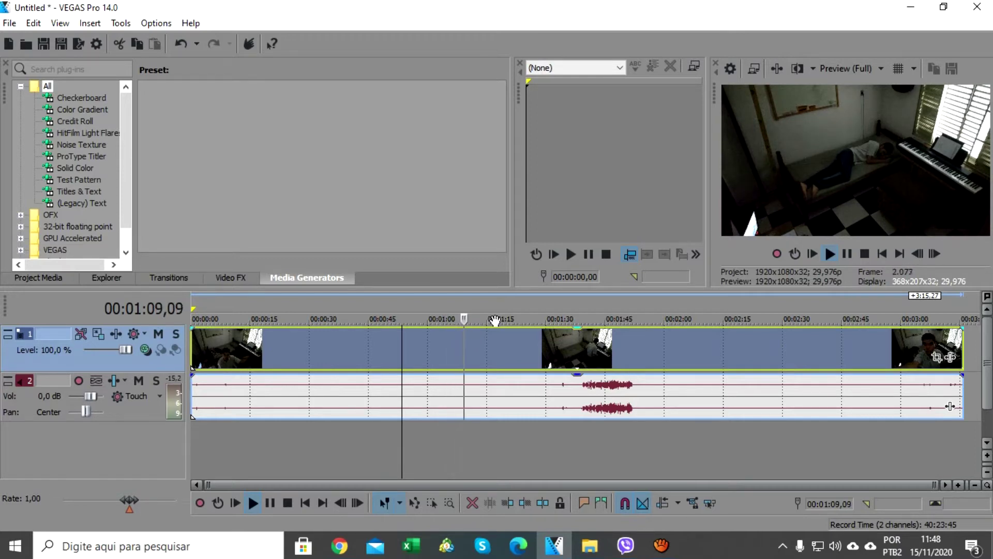
- Skim through the move to the keyboard, the playing scene and the end of the clip
left_click(508, 303)
left_click(533, 309)
left_click(556, 306)
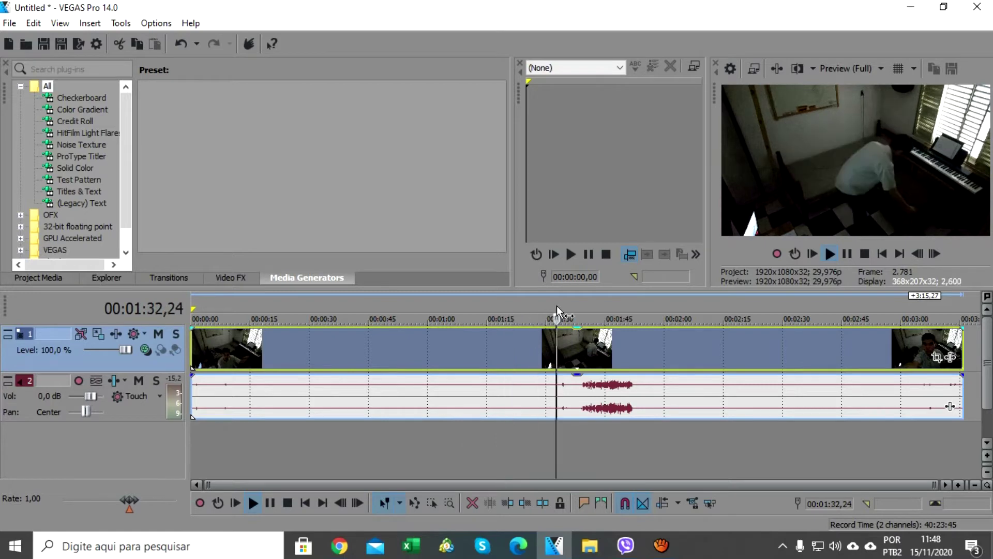
left_click(503, 303)
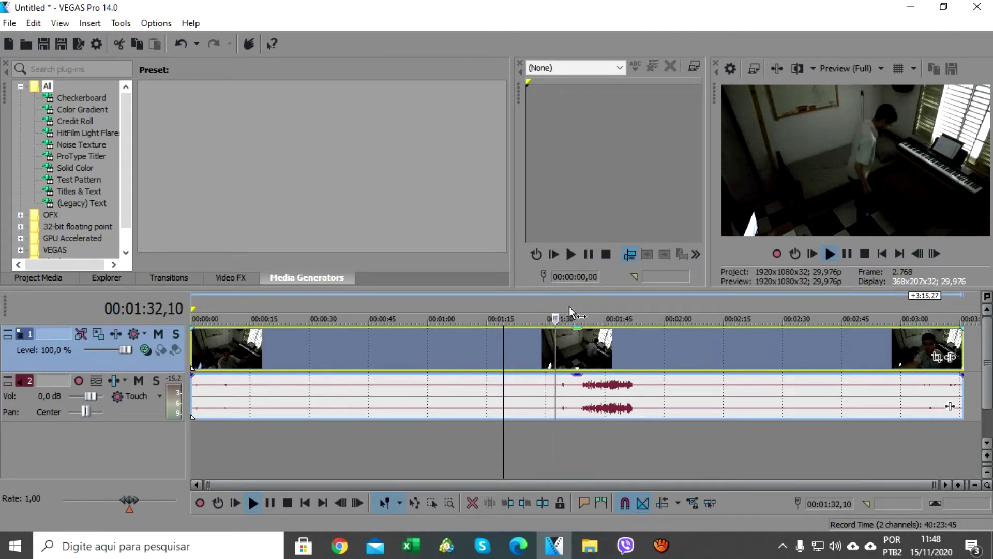
left_click(579, 310)
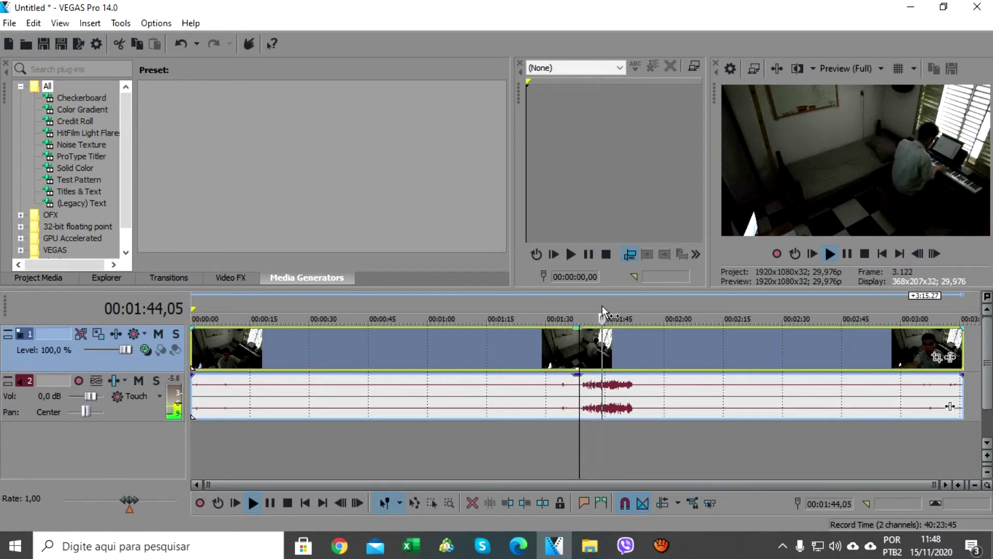
left_click(654, 304)
left_click(675, 304)
left_click(709, 302)
left_click(681, 304)
left_click(941, 300)
left_click(940, 299)
left_click(944, 299)
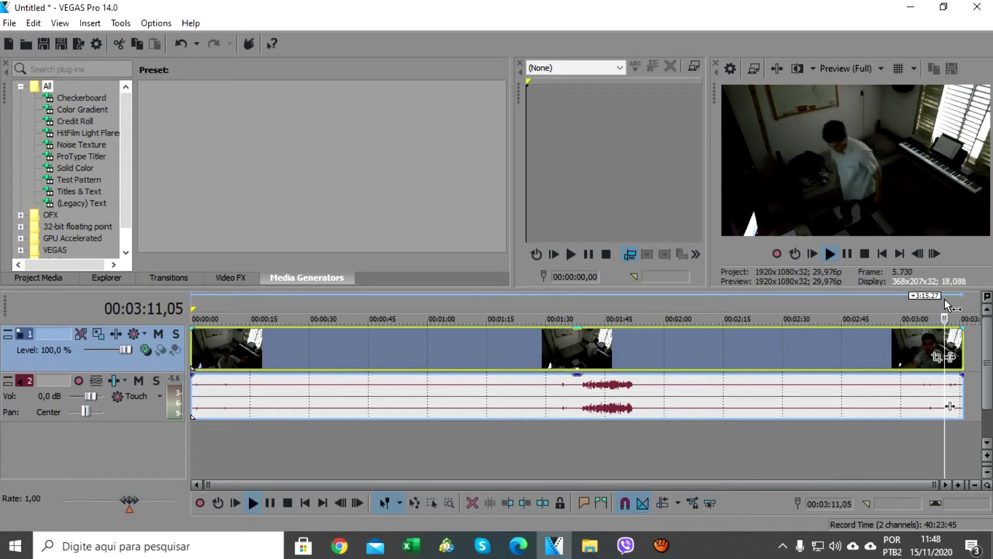
scroll(944, 299, "up", 3)
left_click(947, 304)
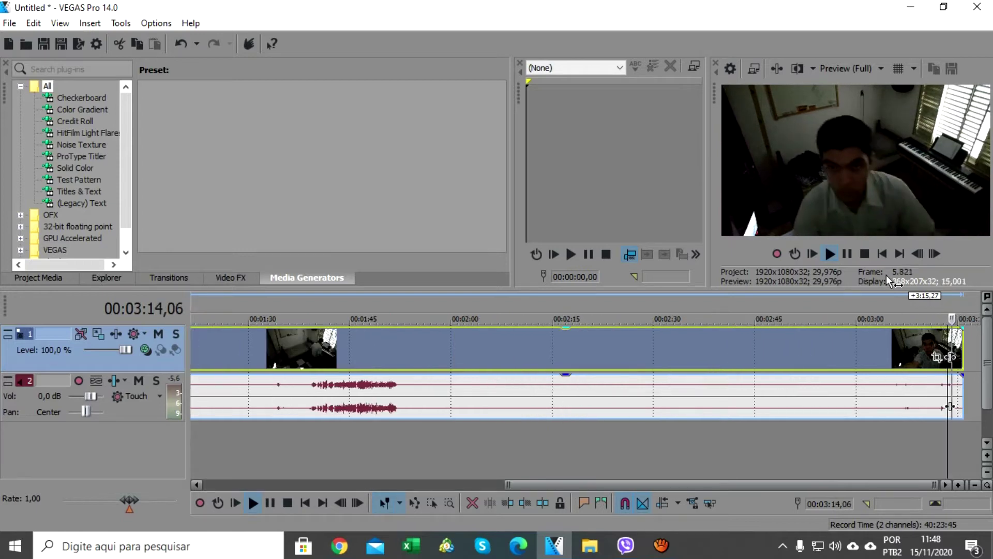
- Stop playback and split the video and its audio at 00:01:12,07, between the bed scene and the keyboard scene
left_click(464, 346)
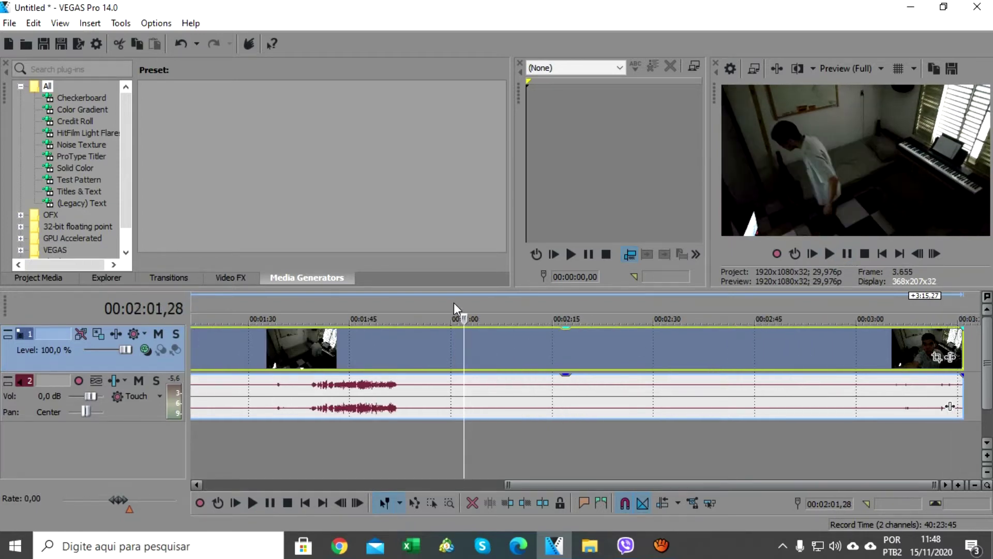
scroll(454, 301, "down", 3)
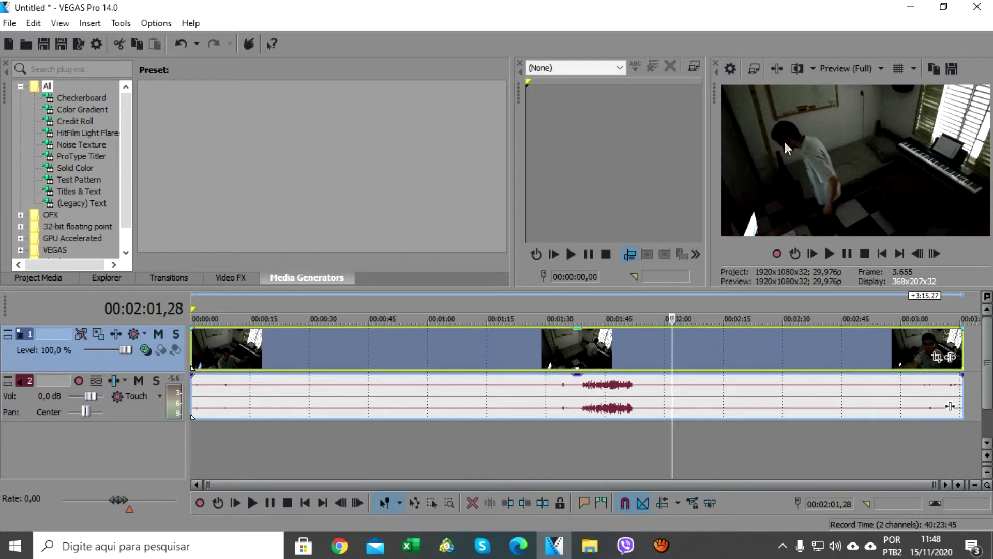
left_click(362, 347)
left_click(592, 347)
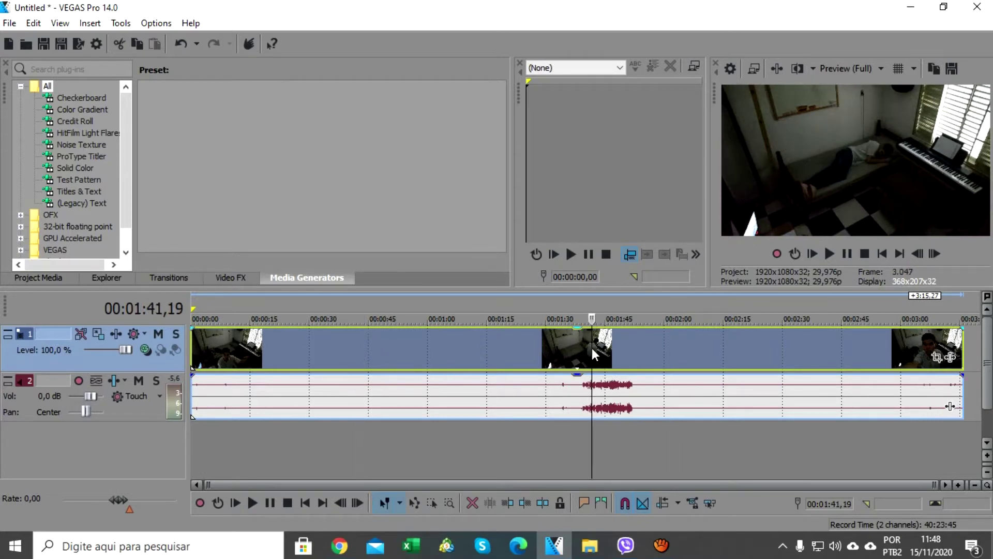
left_click(408, 348)
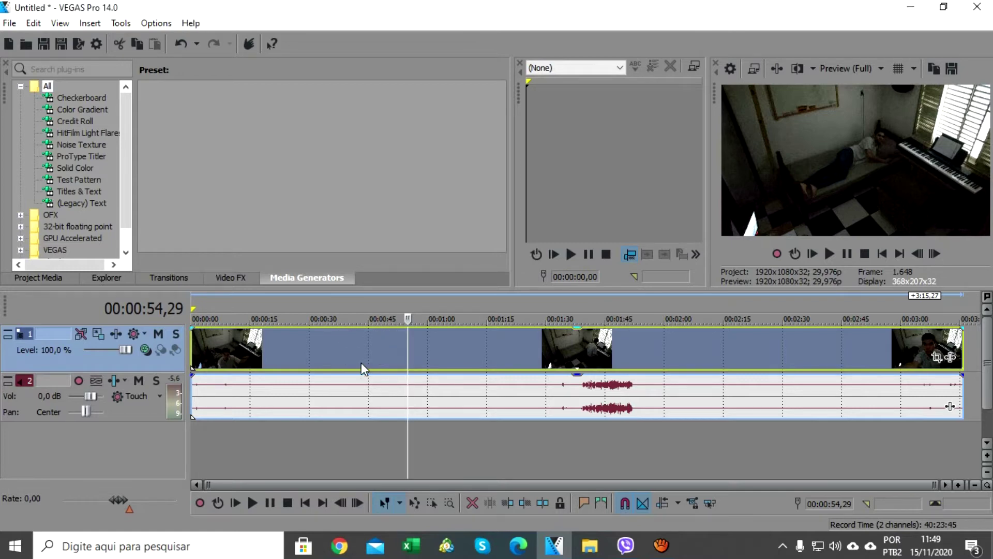
left_click(407, 358)
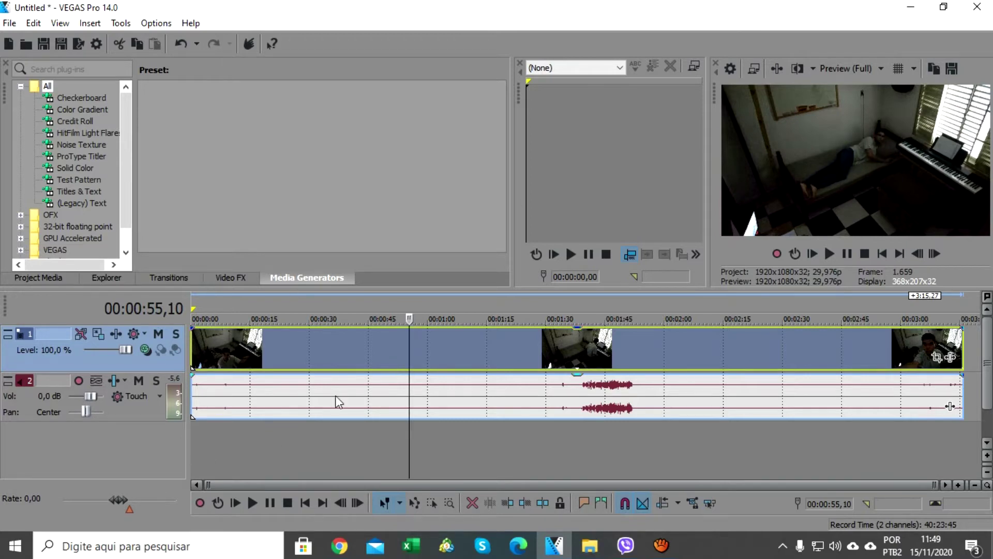
left_click(431, 352)
left_click(470, 358)
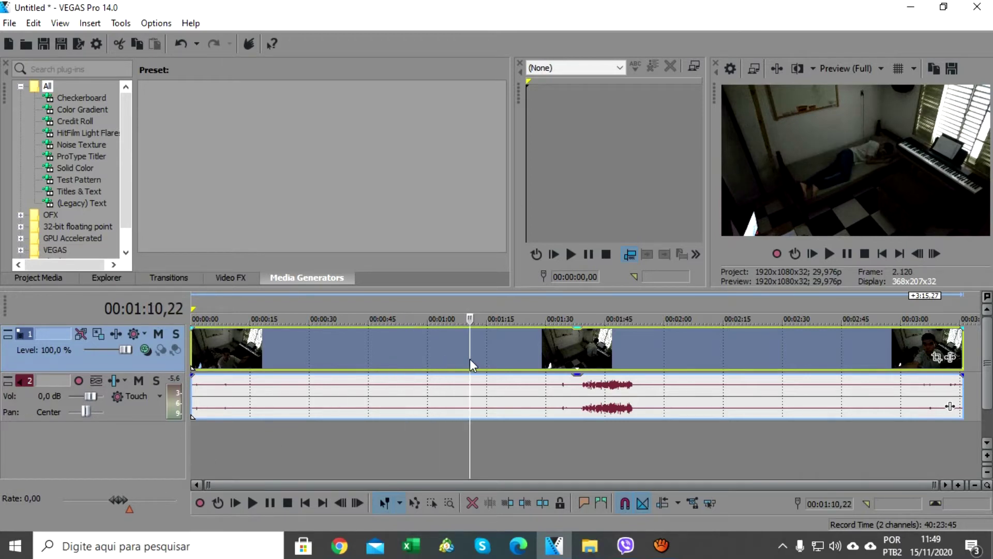
left_click(476, 353)
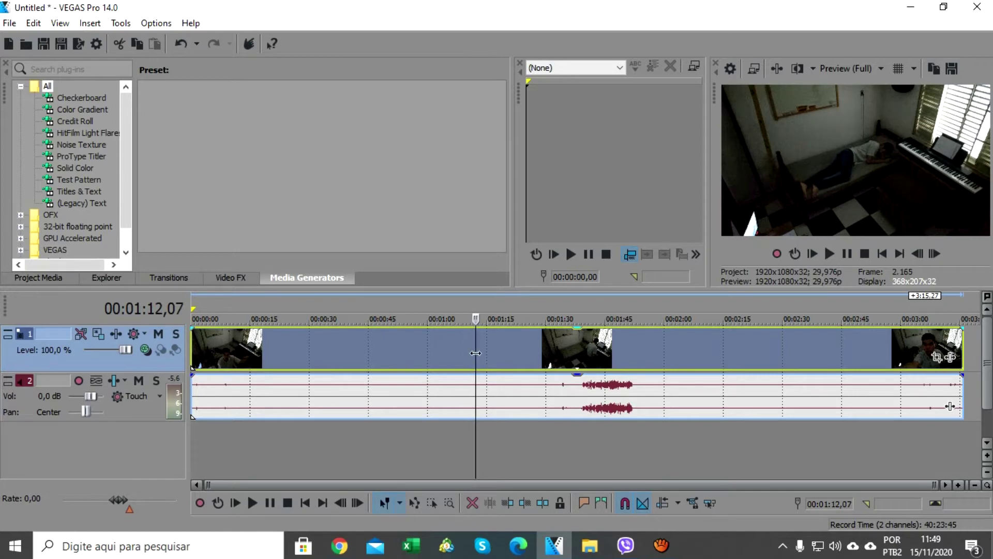
key("s")
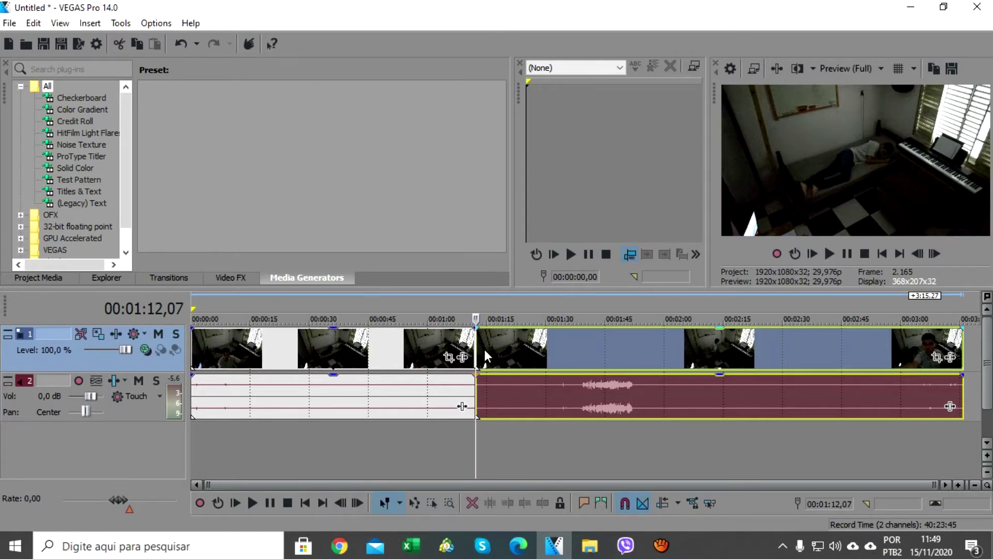
- Move the second part with its audio away from the first so it starts at 00:01:14,25, leaving a small gap
mouse_move(489, 348)
left_mouse_down()
mouse_move(526, 353)
mouse_move(506, 344)
left_mouse_up()
left_click(394, 347)
left_click(563, 343)
left_click(385, 342)
left_click(523, 345)
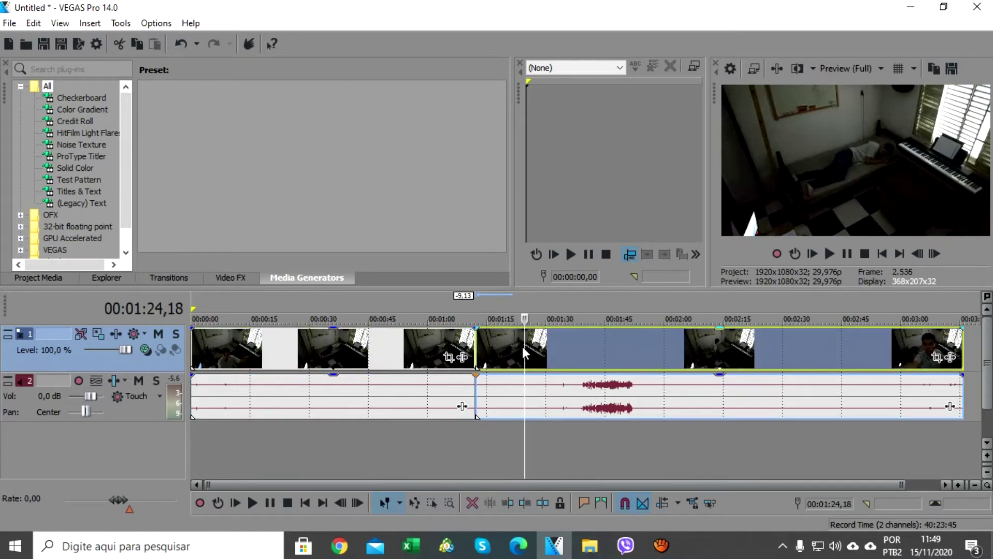
left_click_drag(512, 352, 526, 344)
left_click(580, 344)
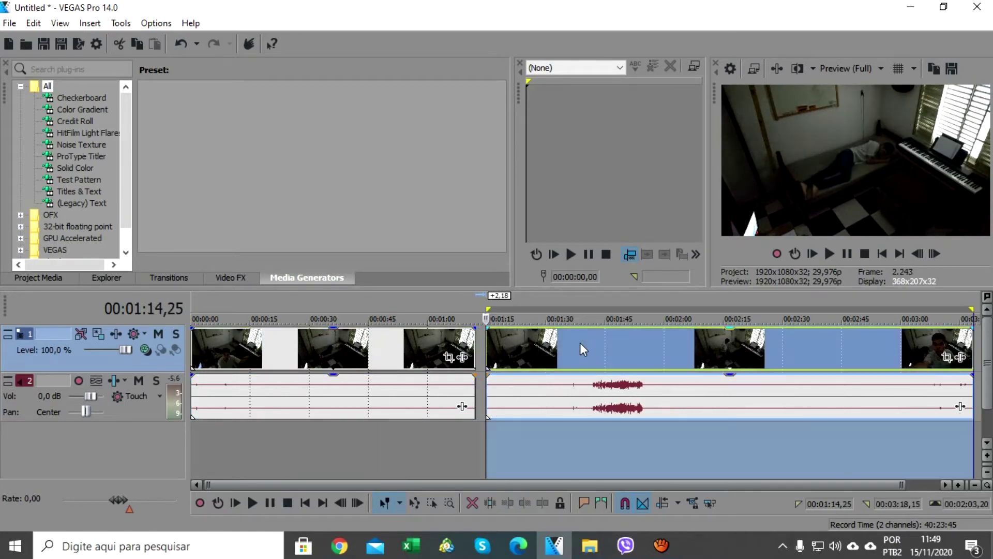
double_click(607, 351)
left_click(350, 344)
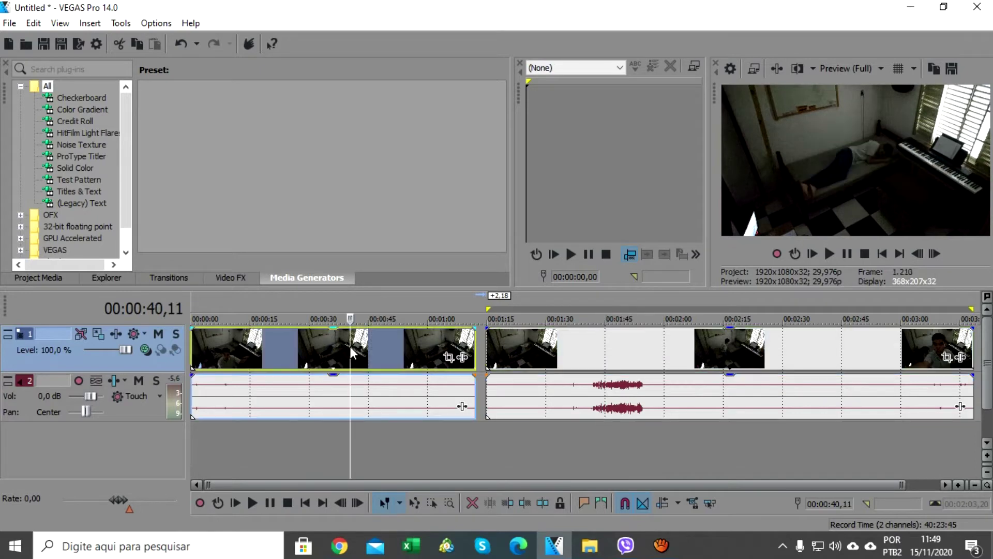
left_click(550, 358)
scroll(549, 358, "down", 1)
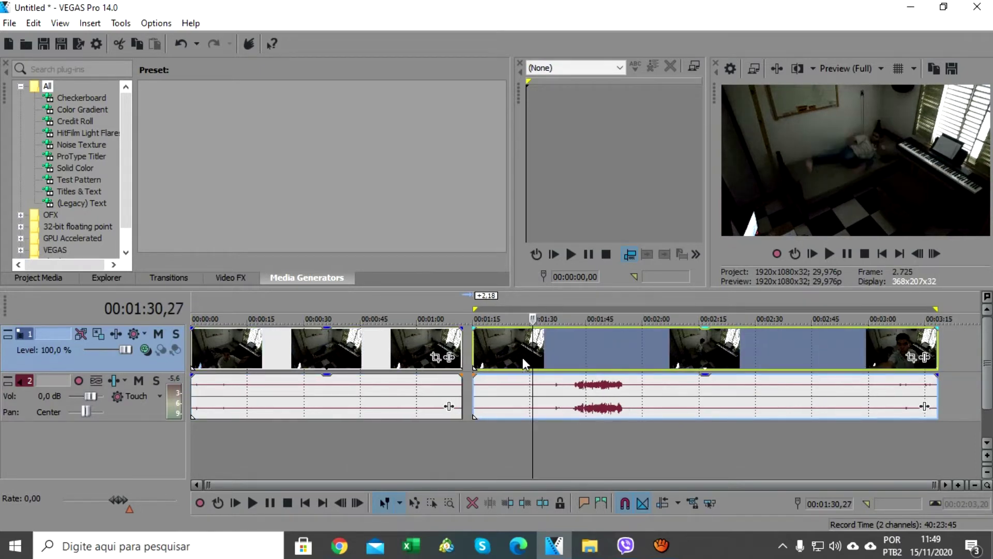
left_click_drag(513, 335, 508, 315)
left_click(395, 357)
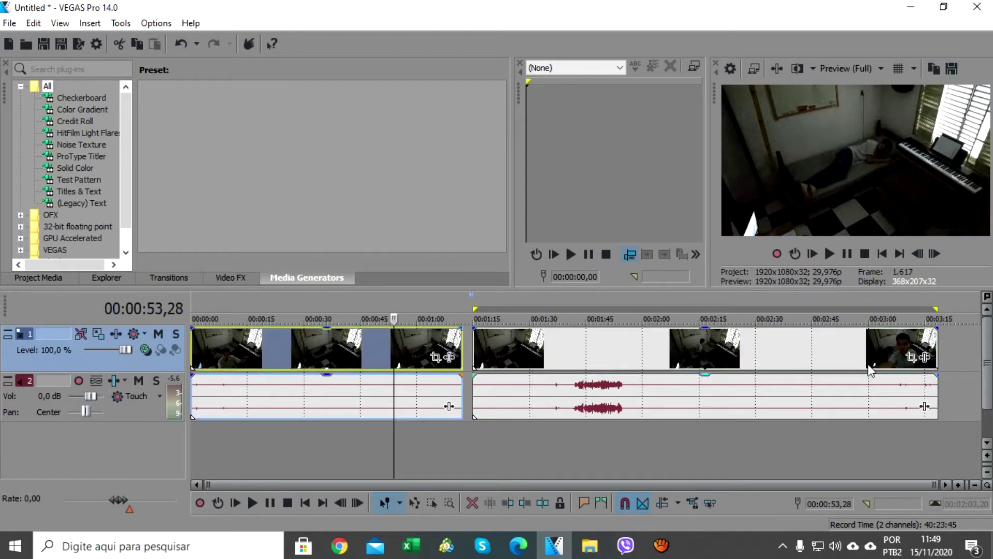
left_click(944, 336)
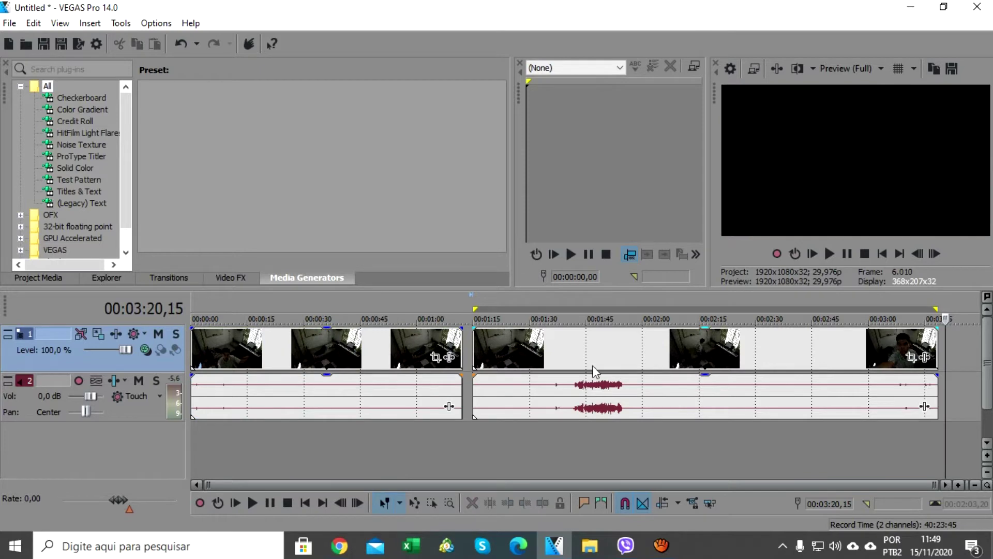
- Insert a new empty video track above the existing video track
right_click(460, 348)
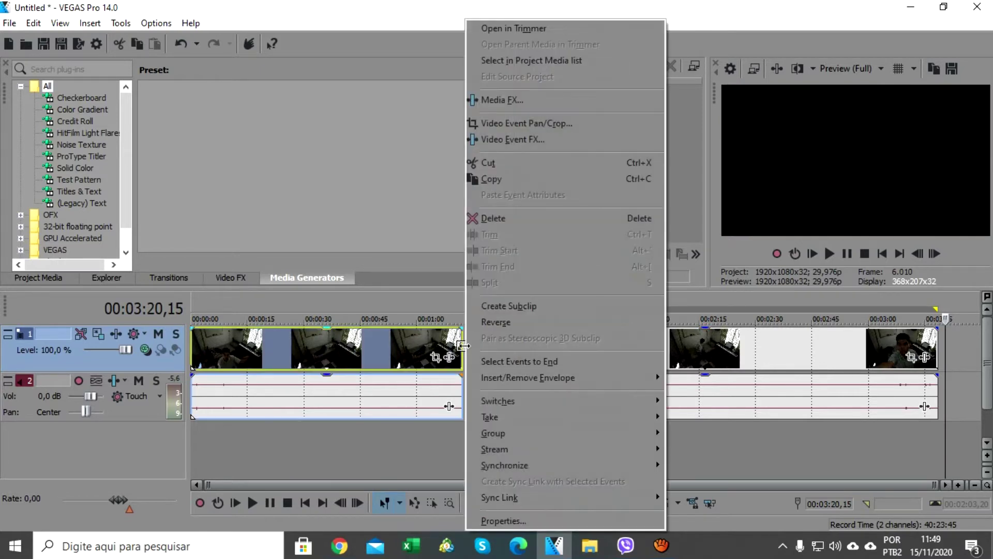
left_click(417, 434)
right_click(469, 345)
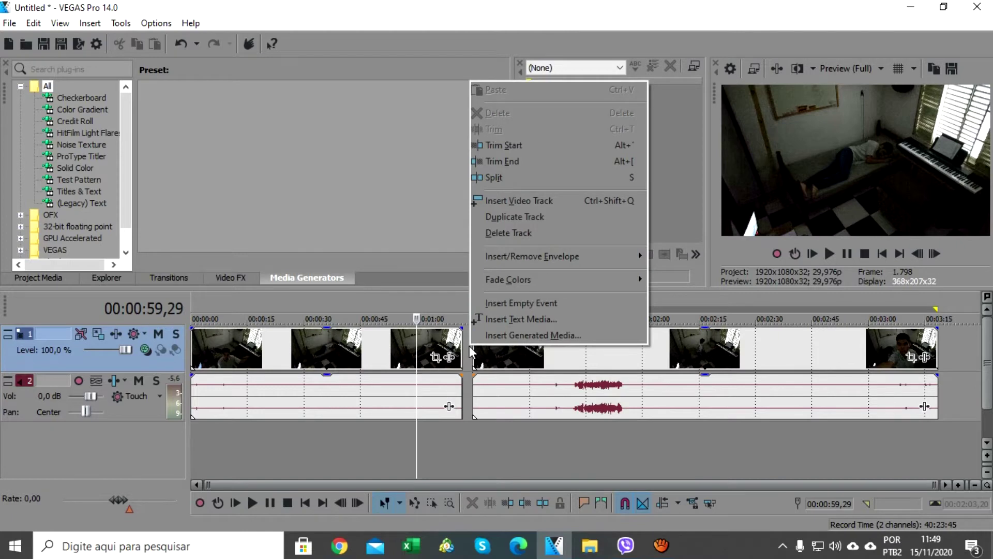
left_click(520, 206)
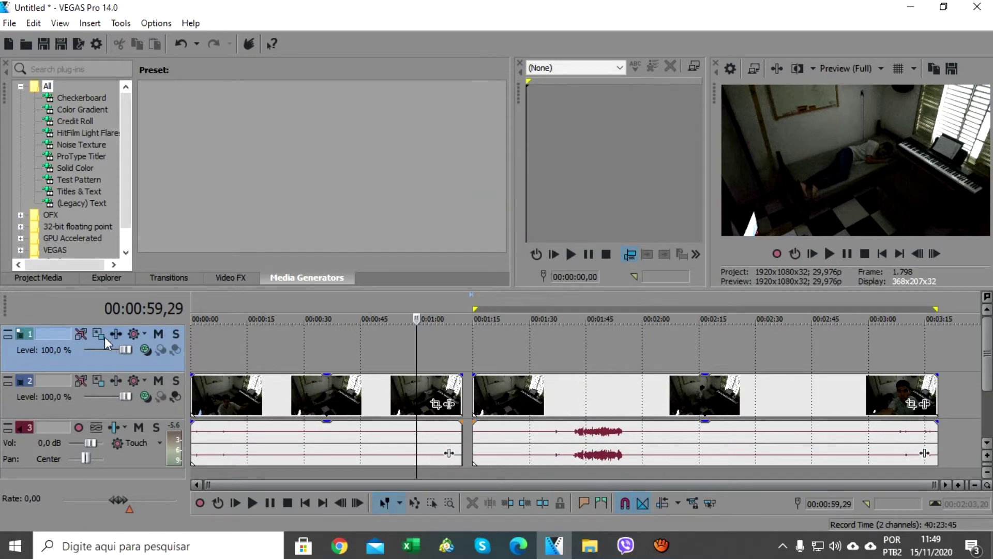
- Move the second video part up to track 1 and its audio down to a new audio track 4
left_click(516, 387)
left_click_drag(516, 352, 515, 333)
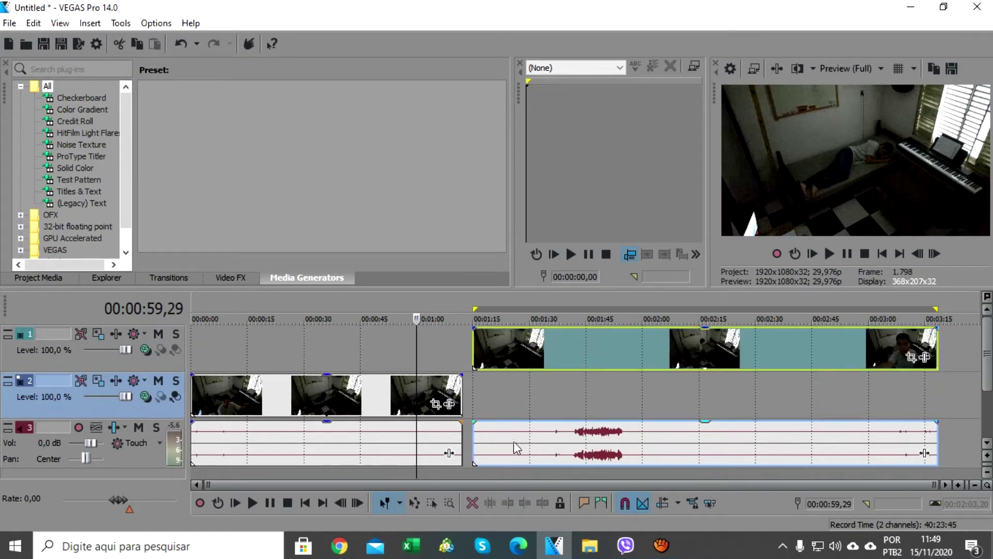
mouse_move(508, 448)
left_mouse_down()
mouse_move(511, 485)
mouse_move(474, 449)
mouse_move(507, 454)
left_mouse_up()
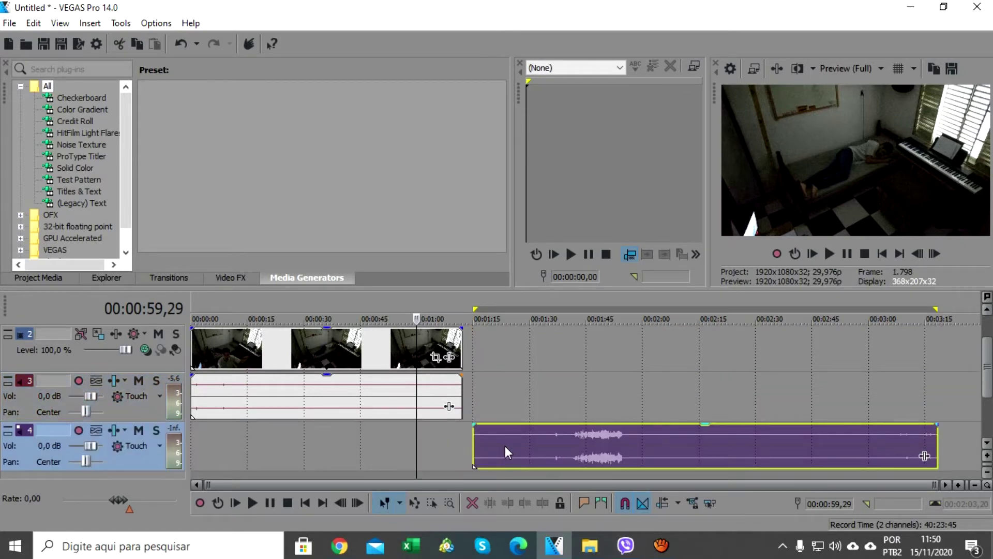
left_click(389, 456)
right_click(390, 456)
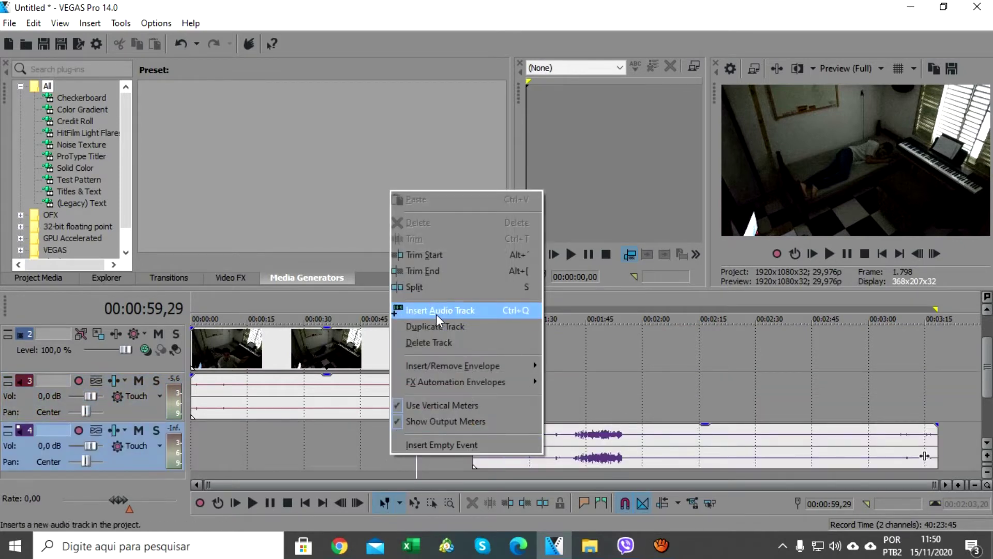
left_click(631, 365)
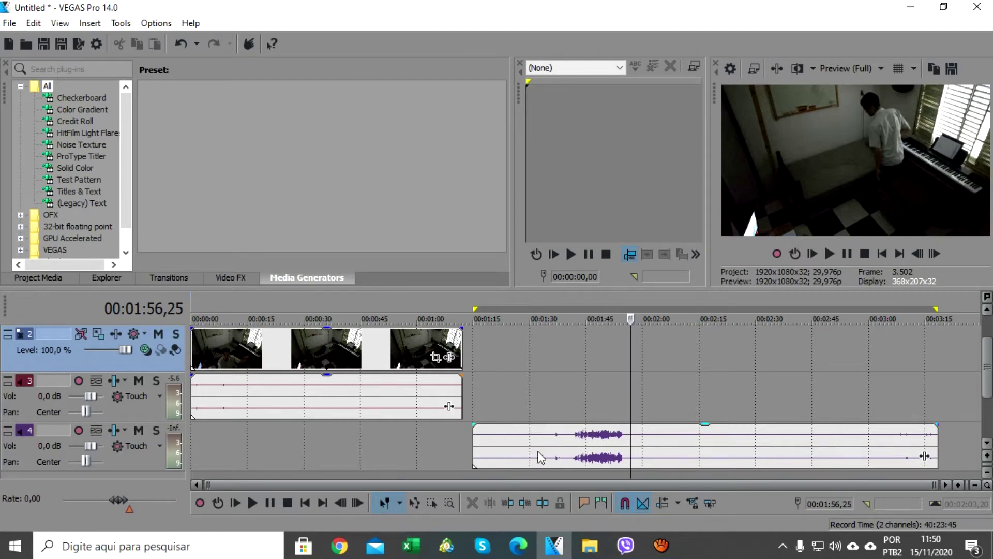
- Move the second part with its audio to the start of the timeline and enlarge the timeline area to show all four tracks
left_click_drag(546, 453, 234, 438)
scroll(234, 436, "up", 1)
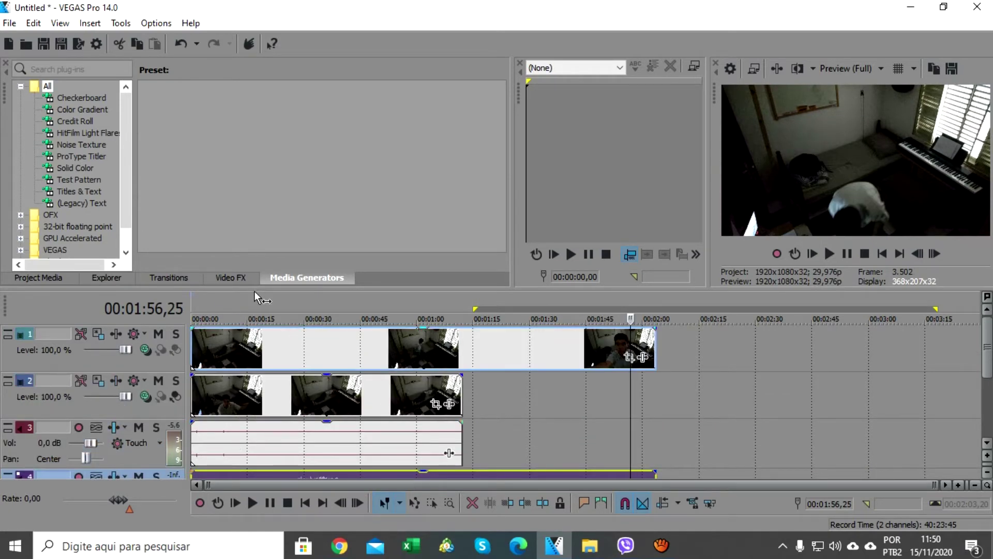
left_click_drag(254, 290, 252, 238)
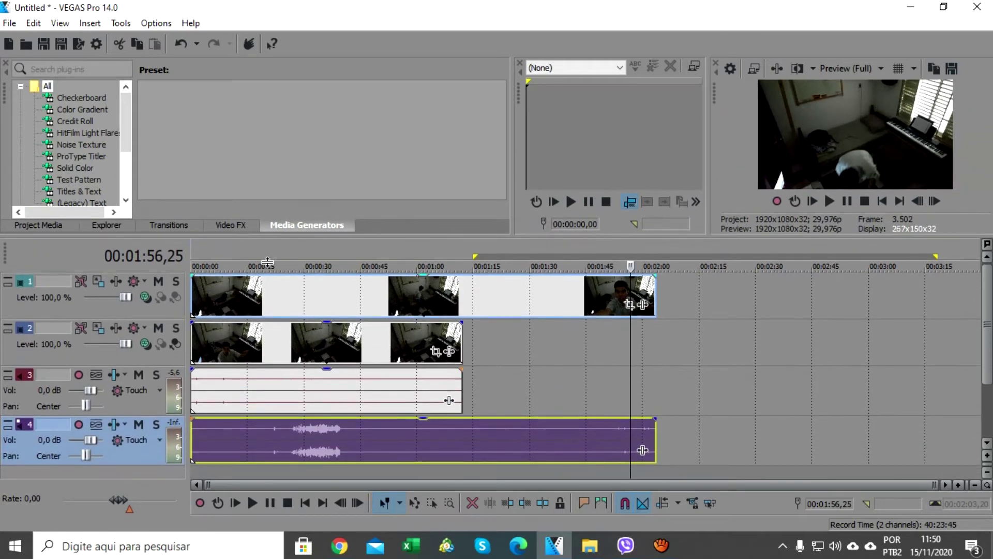
- Select the upper clip on track 1 and preview its frames near the start, at 00:00:12,07 and 00:00:08,22
left_click(211, 290)
left_click(213, 290)
left_click(238, 299)
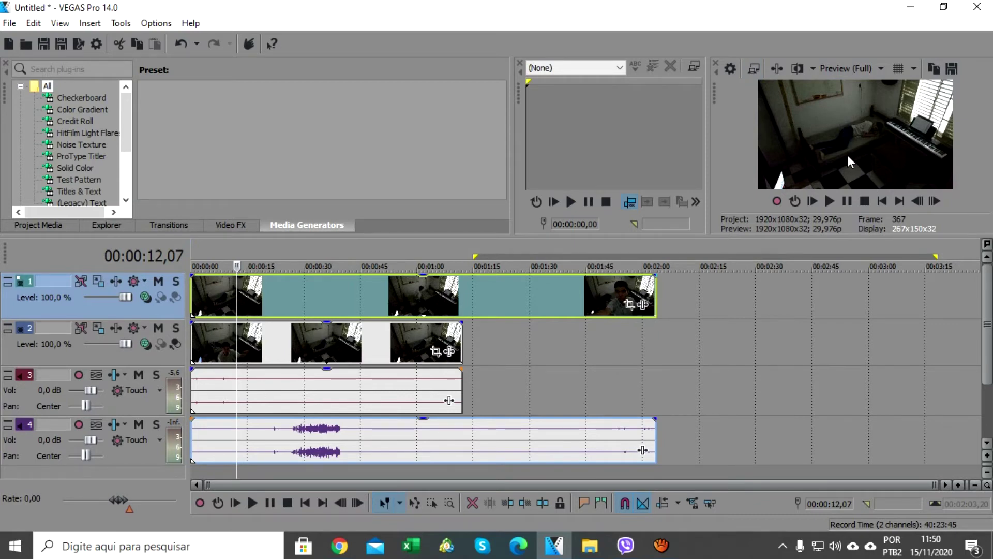
left_click(223, 293)
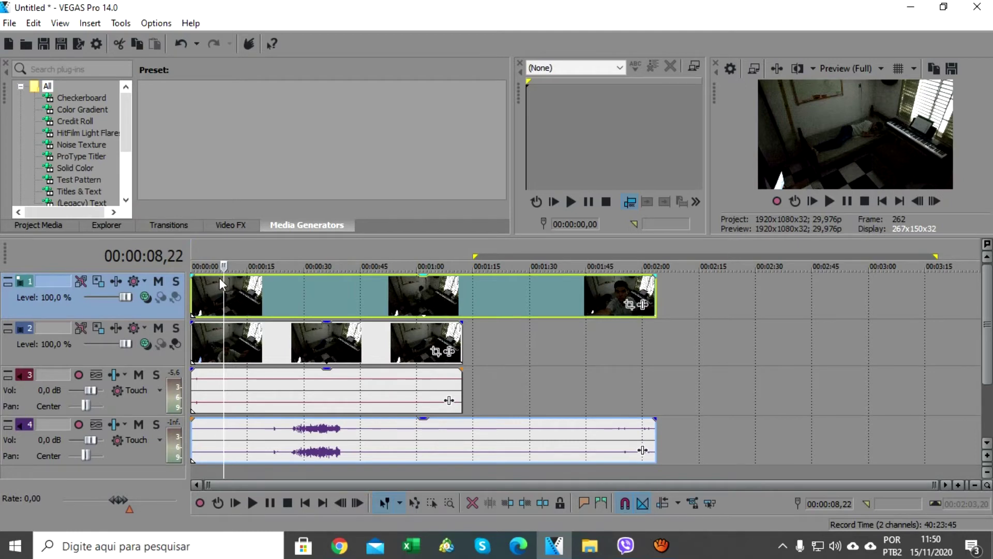
- Try blending the scenes at 00:00:18,13 by lowering the opacity of the clip on track 1
left_click(260, 296)
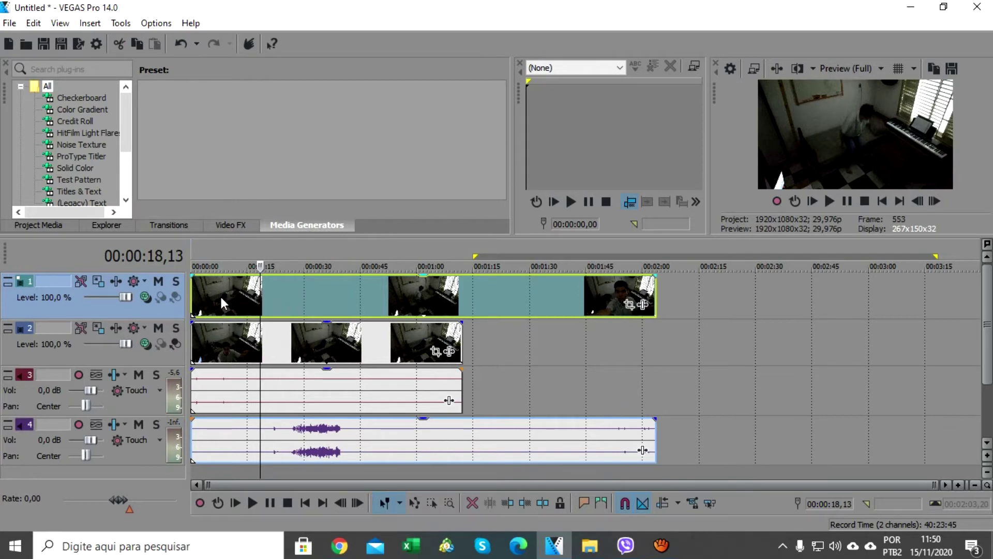
mouse_move(233, 281)
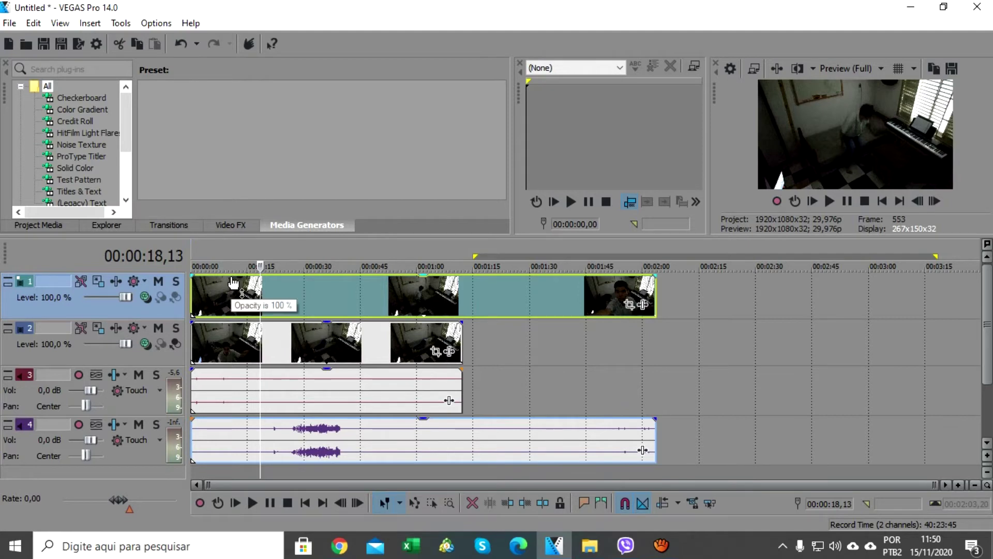
left_click_drag(235, 283, 246, 306)
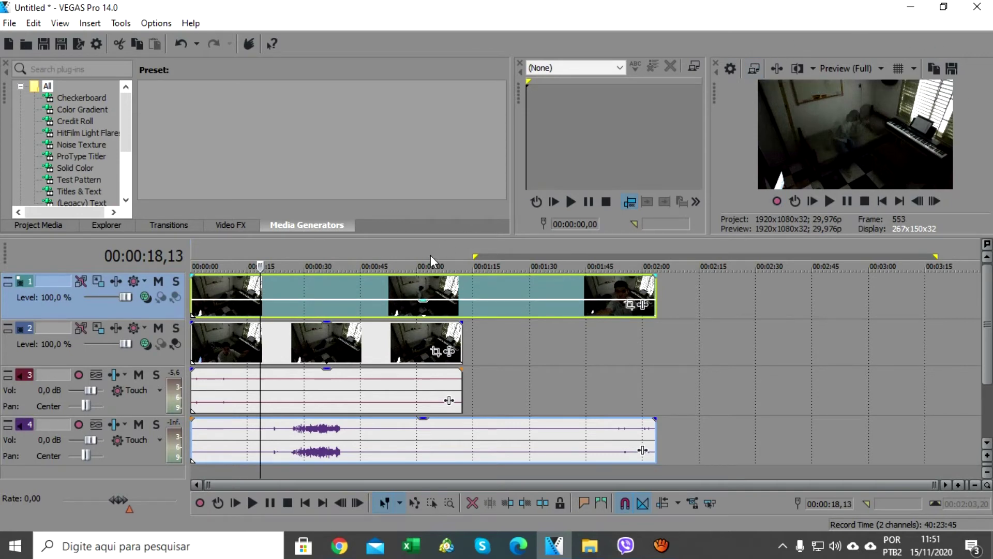
- Enlarge the preview area above the timeline and set the track 1 clip's opacity back to 100%
left_click_drag(436, 242, 461, 352)
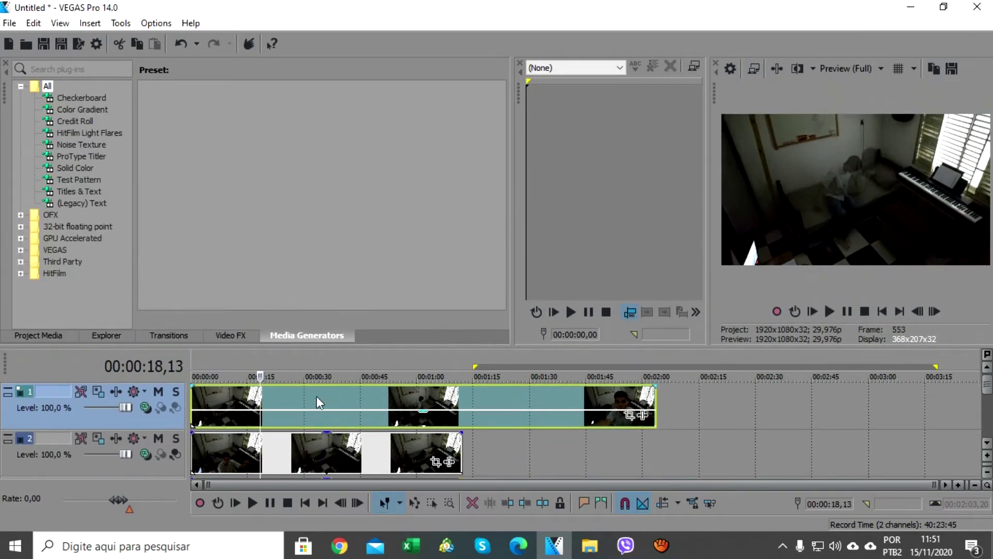
mouse_move(239, 416)
left_click_drag(239, 416, 246, 380)
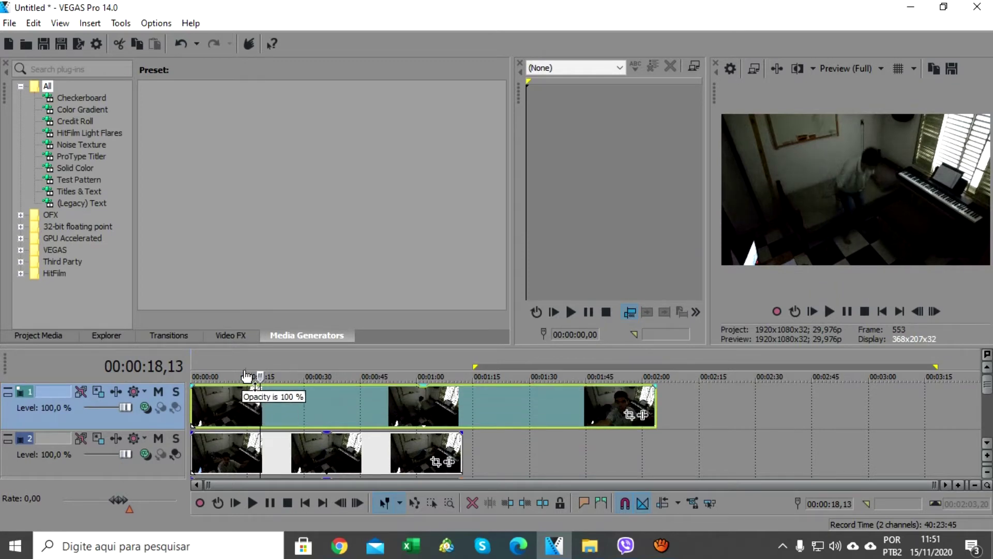
- Place the cursor at 00:00:13,29 and add a Track Composite Level video envelope to track 1
left_click(243, 411)
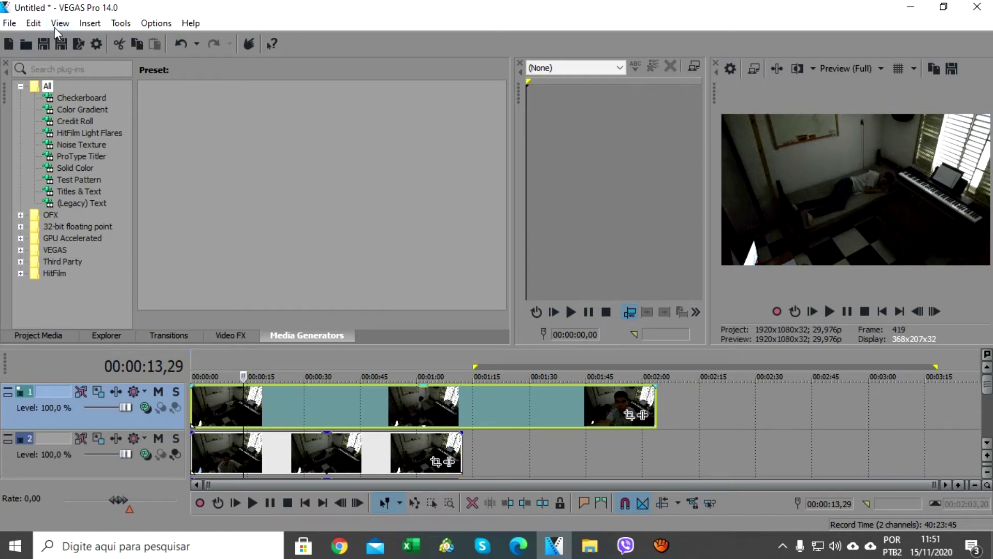
left_click(91, 26)
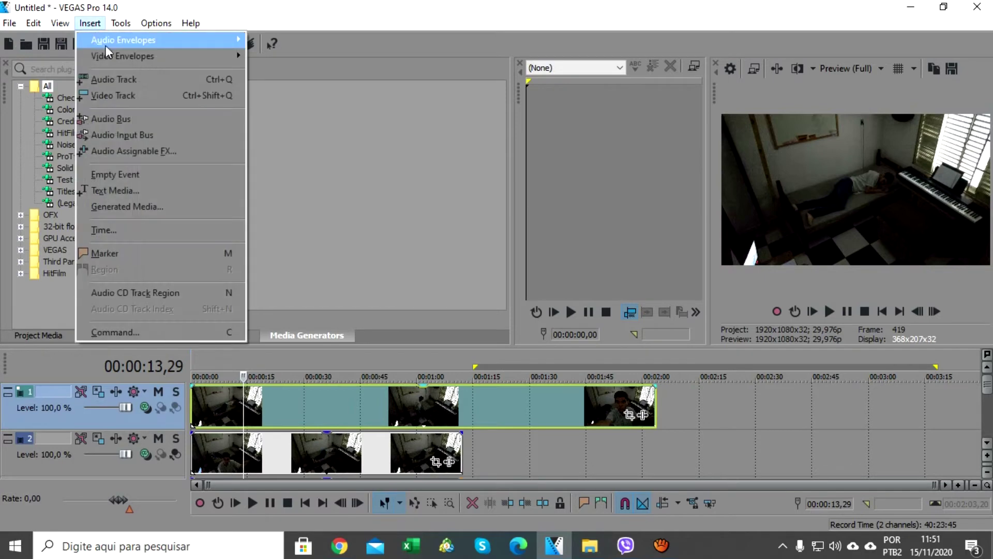
mouse_move(171, 55)
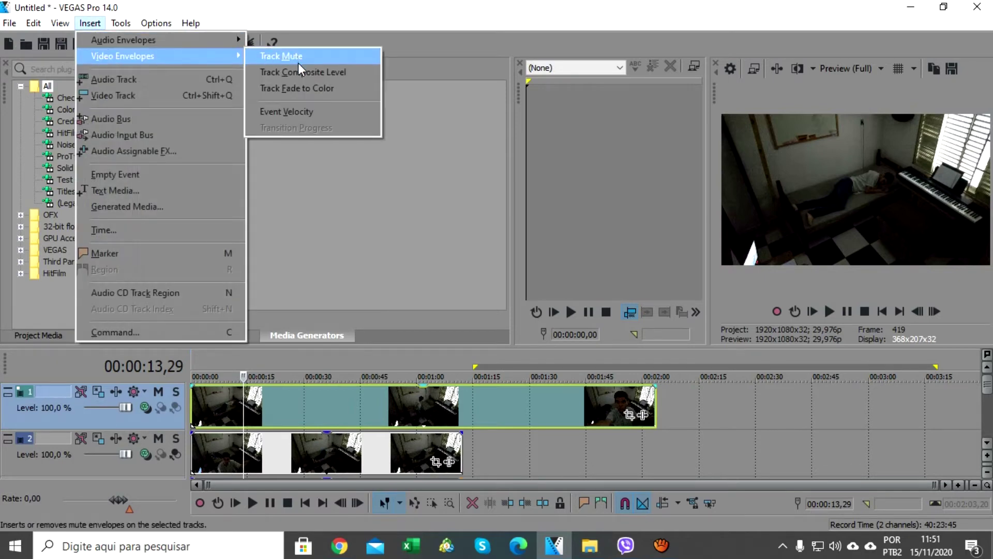
left_click(349, 76)
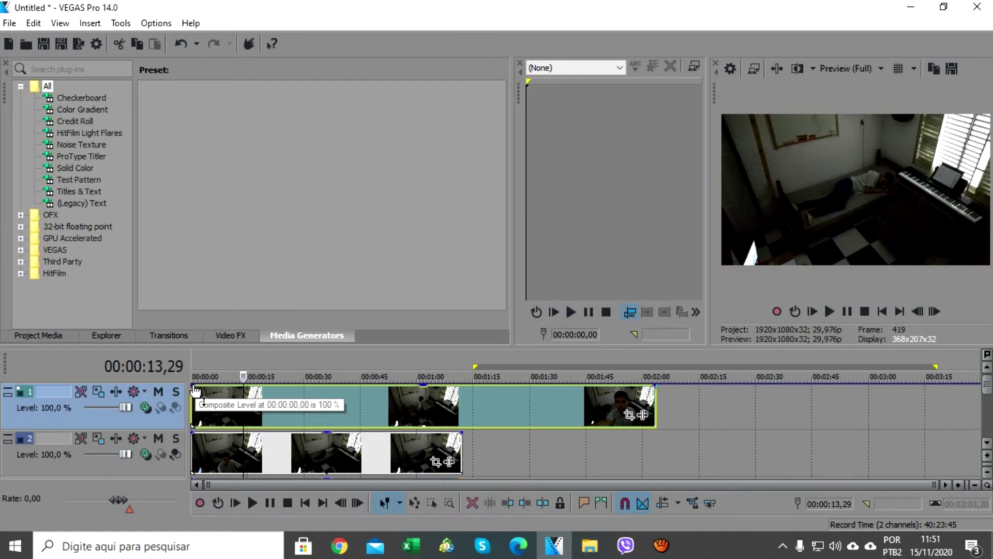
- Lower the composite level envelope across track 1 to below half so both scenes blend, comparing frames at 00:00:21,05 and 00:00:35,10
left_click_drag(194, 389, 216, 429)
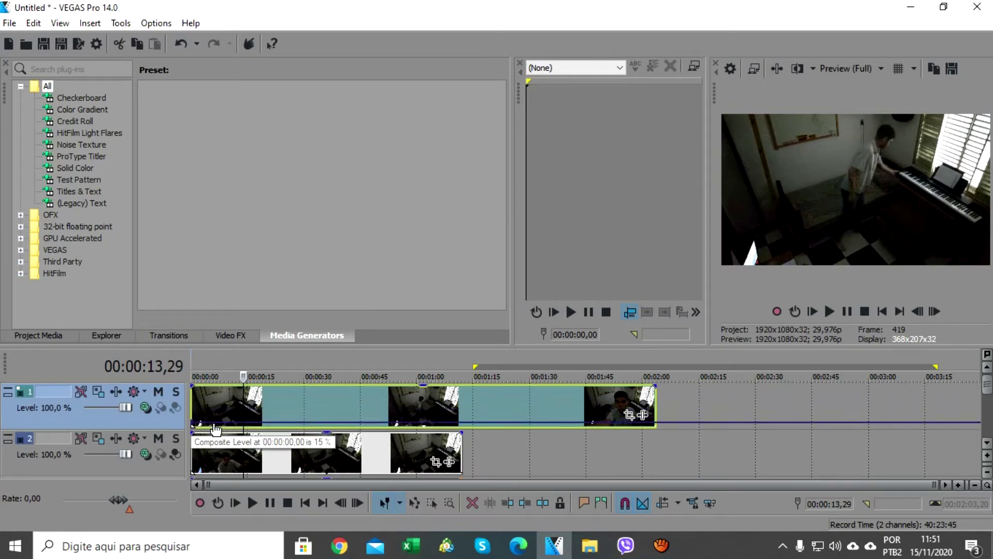
left_click_drag(216, 430, 219, 409)
left_click(270, 414)
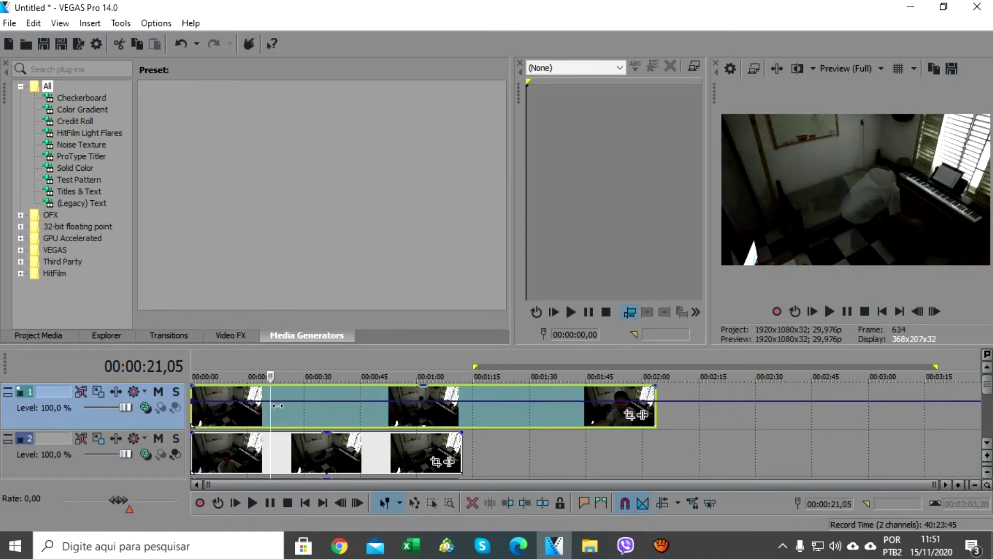
left_click(301, 421)
left_click(324, 418)
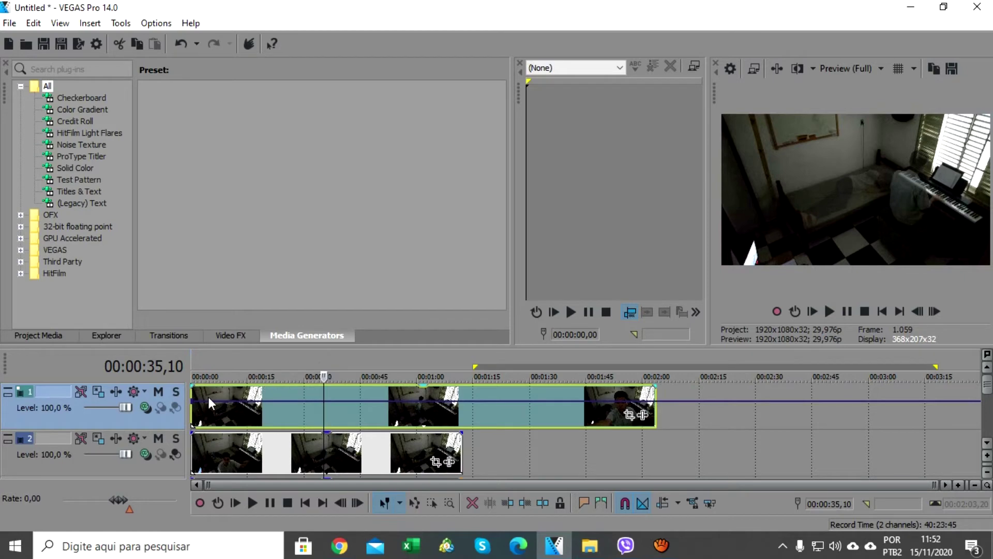
mouse_move(223, 401)
left_mouse_down()
mouse_move(225, 419)
mouse_move(225, 403)
mouse_move(233, 416)
left_mouse_up()
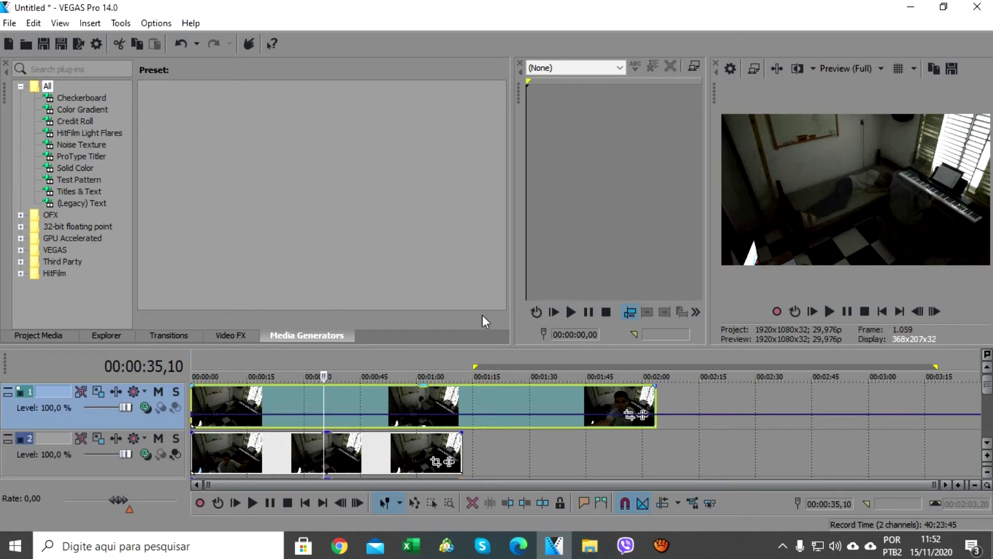
- Preview the early frames of the track 2 clip and shift the clip with its audio to start at 00:00:01,17
left_click(250, 458)
scroll(261, 441, "up", 5)
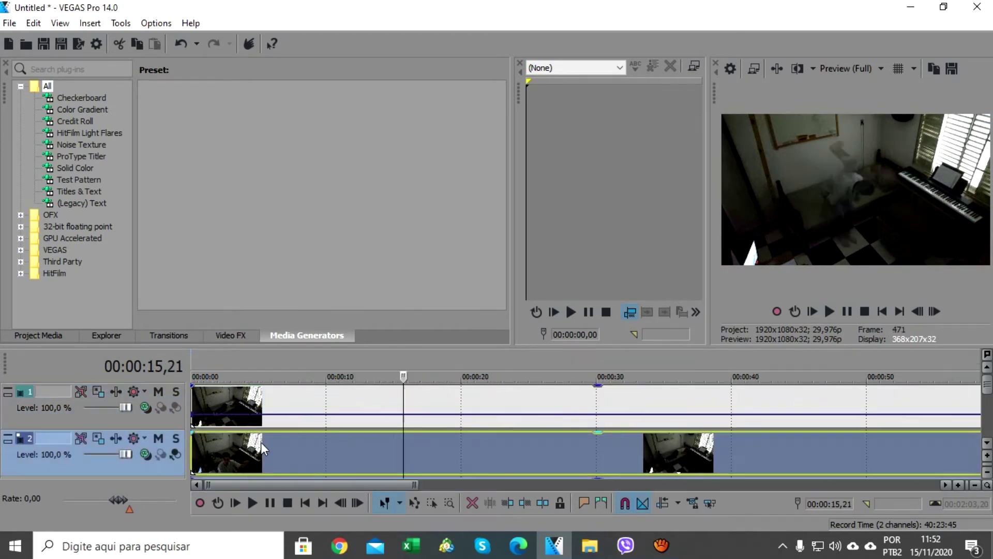
left_click(263, 453)
left_click(212, 455)
scroll(232, 450, "down", 4)
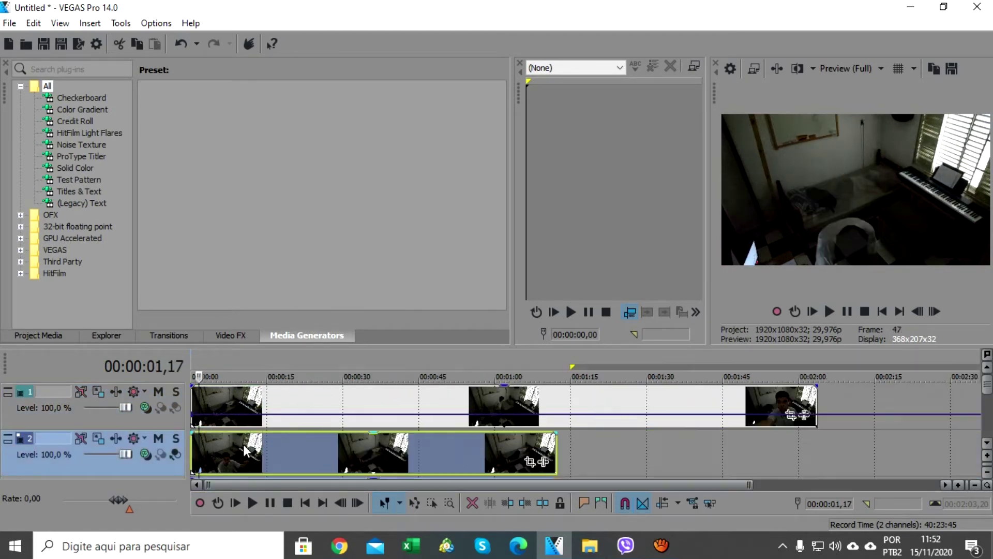
scroll(244, 444, "down", 2)
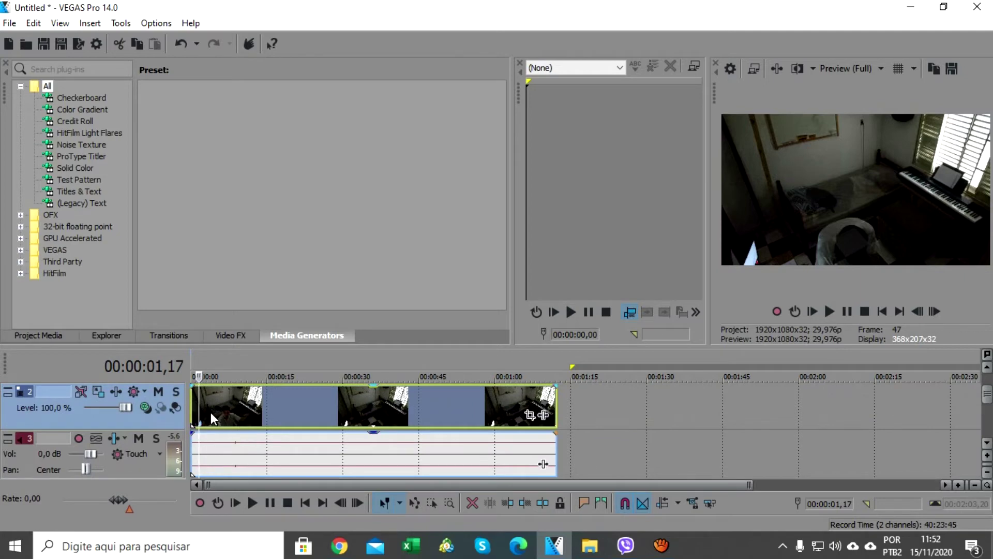
left_click_drag(210, 412, 219, 411)
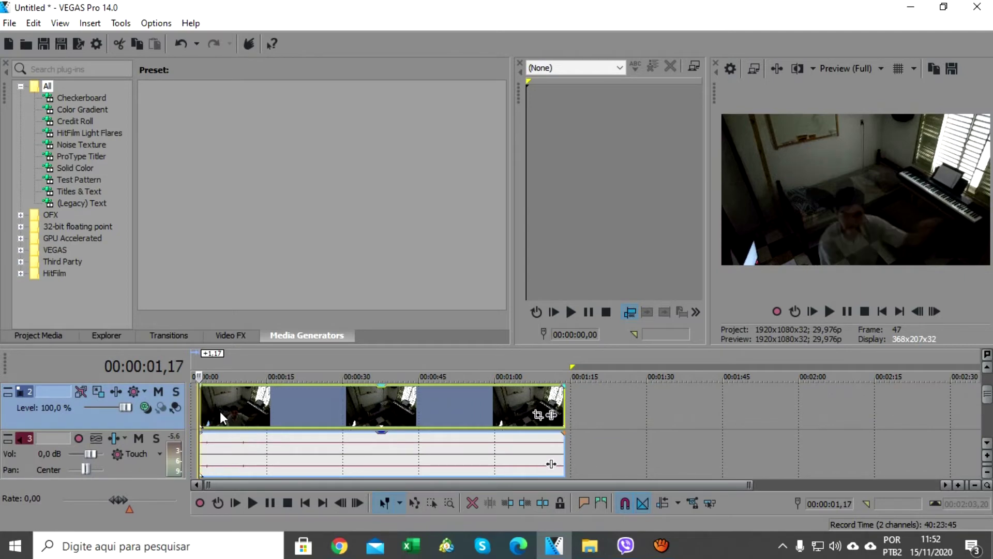
- Cut roughly the first 32 seconds off the track 2 clip and its audio, and move the remainder to the timeline start
left_click(254, 407)
scroll(256, 405, "up", 2)
left_click_drag(257, 405, 380, 400)
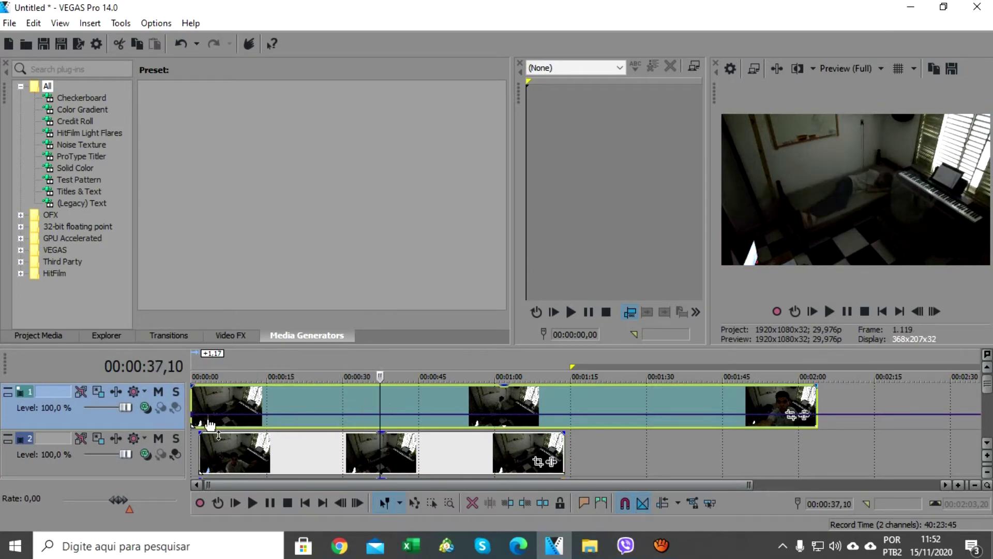
left_click(278, 448)
left_click_drag(278, 448, 468, 457)
left_click(443, 455)
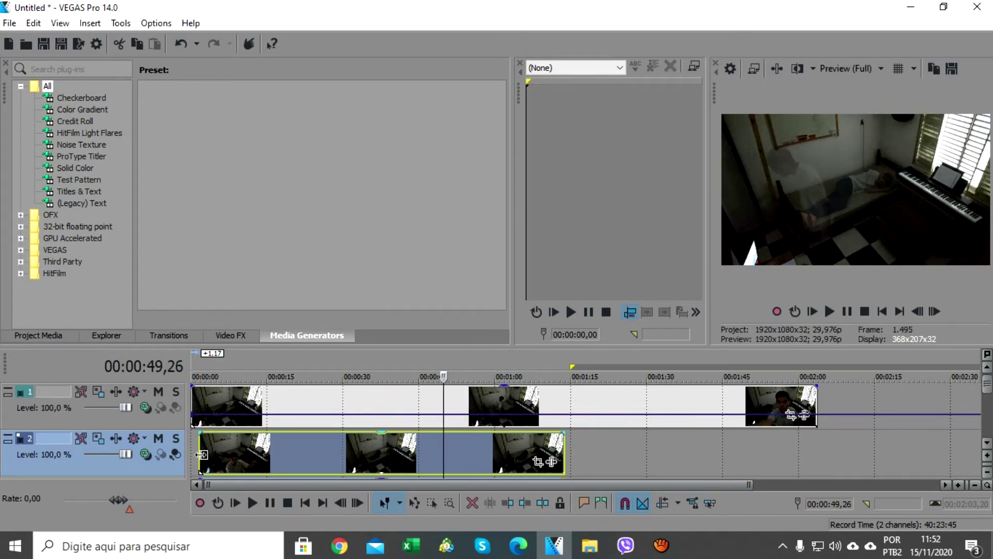
mouse_move(200, 455)
left_mouse_down()
mouse_move(312, 461)
mouse_move(321, 445)
mouse_move(322, 461)
mouse_move(355, 458)
mouse_move(213, 452)
left_mouse_up()
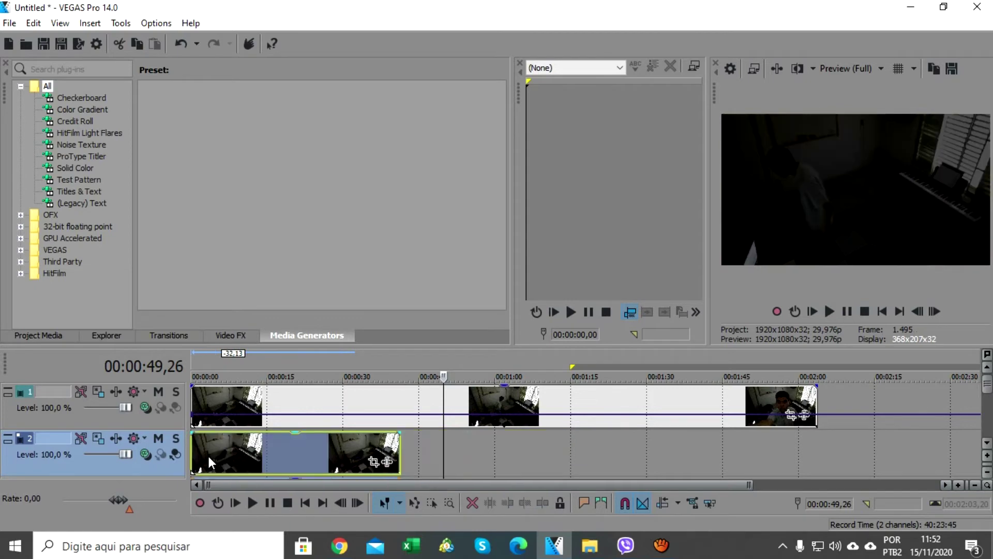
scroll(225, 445, "down", 1)
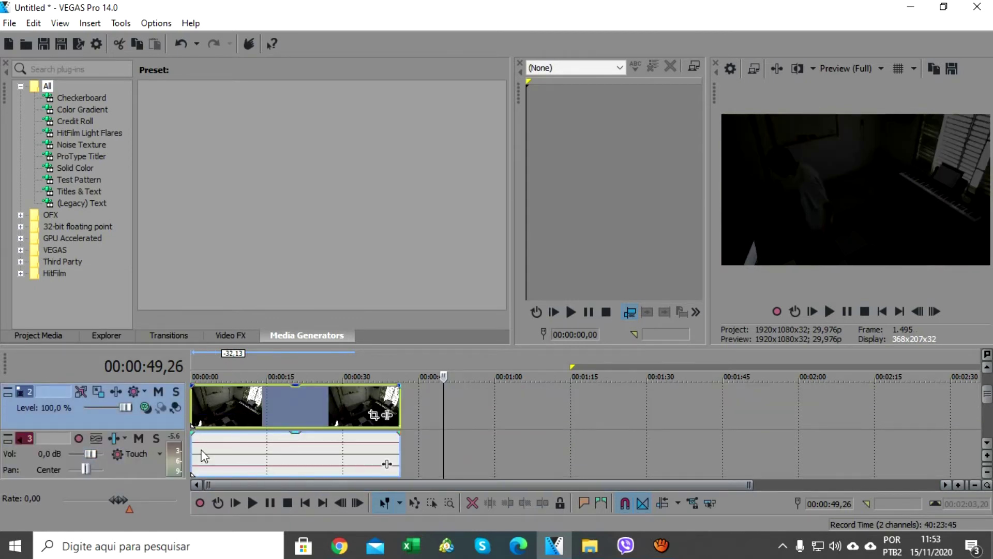
- Preview the trimmed clip at 00:00:04,05, close the trimmer pane and widen the video preview into the freed space
left_click(212, 405)
scroll(360, 411, "up", 3)
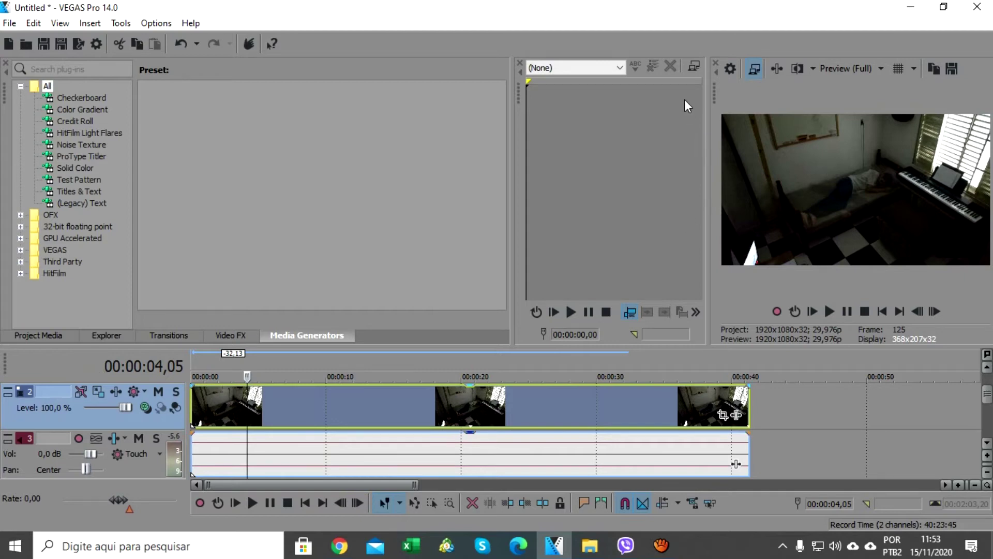
left_click(520, 62)
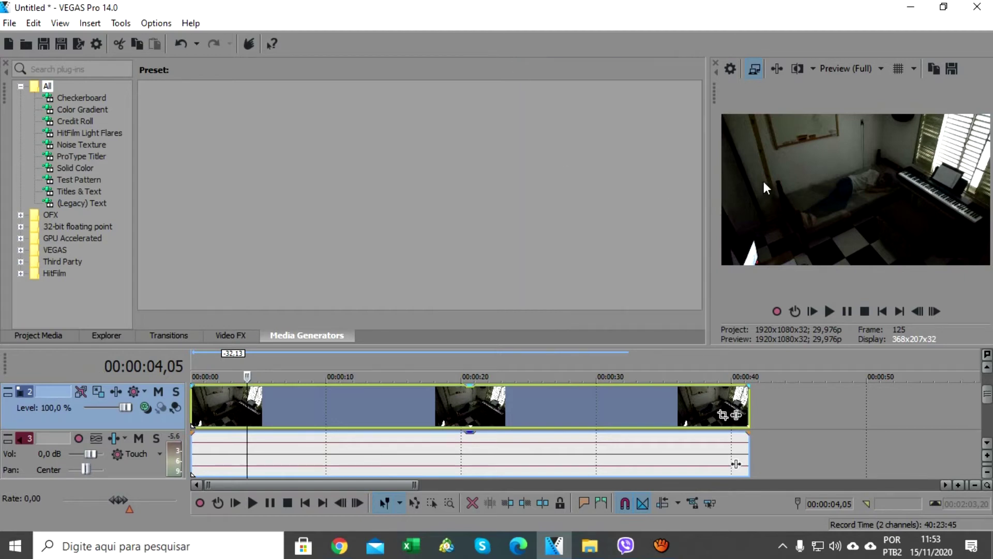
left_click_drag(706, 193, 459, 196)
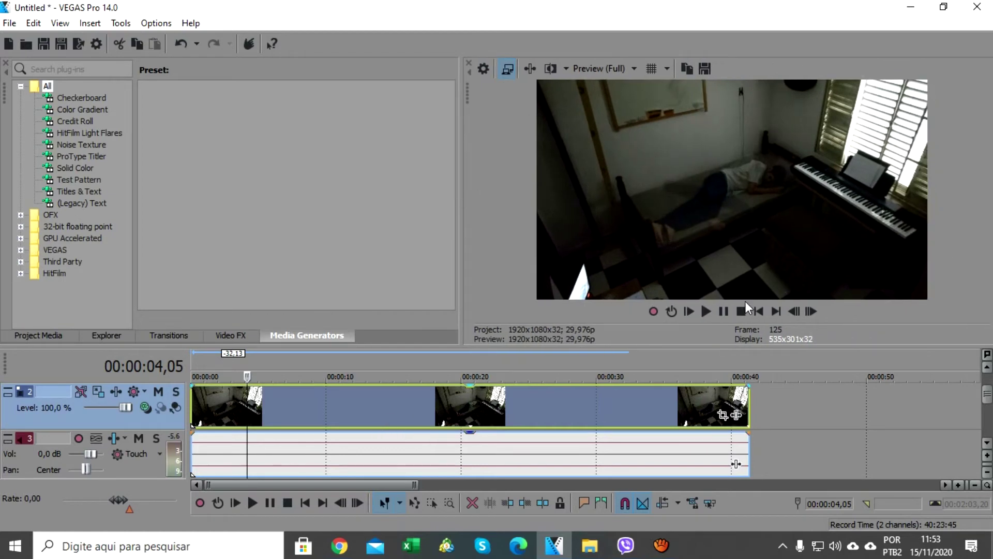
- Cut about 13 seconds off the start of the track 1 clip, align it to the timeline start and play the blended result
left_click(689, 310)
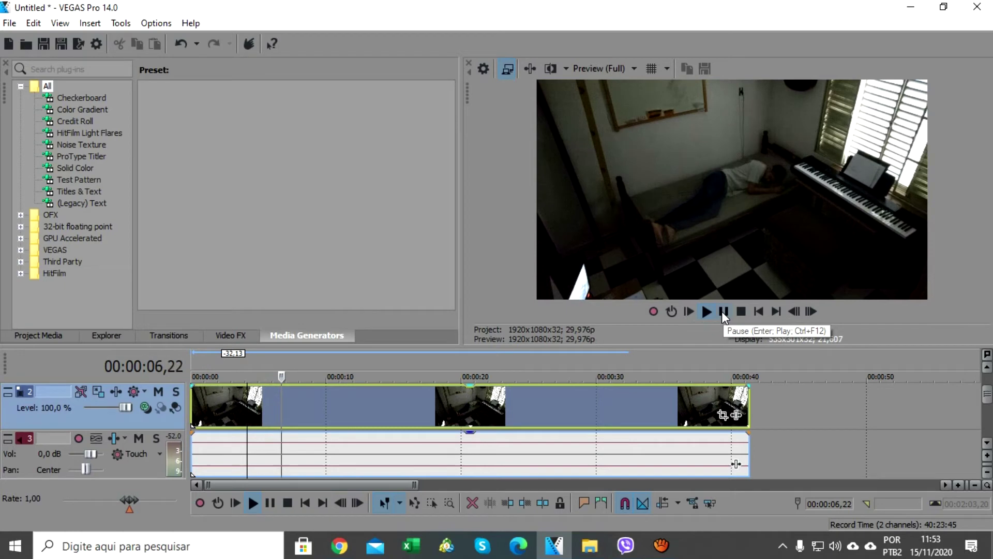
left_click(723, 311)
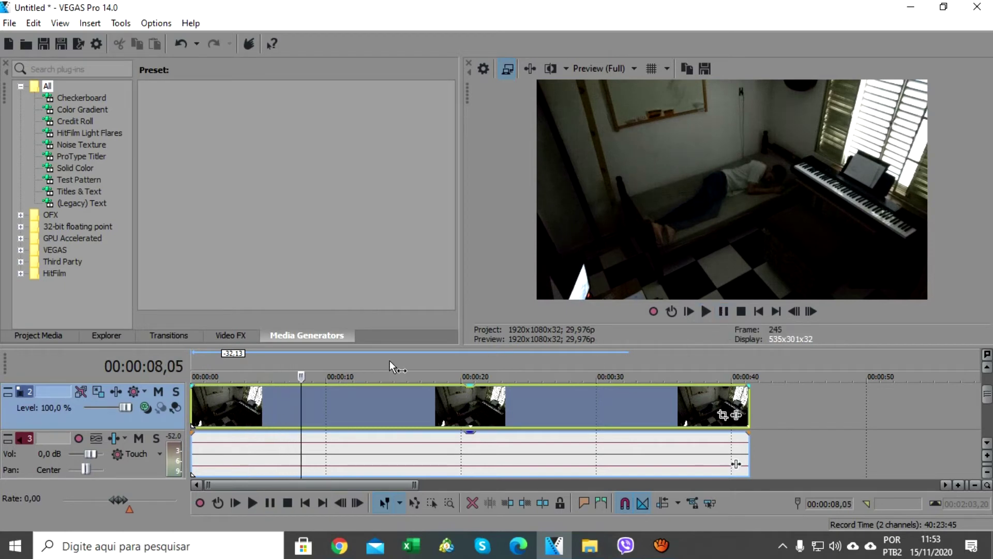
scroll(315, 418, "up", 2)
left_click_drag(193, 392, 230, 399)
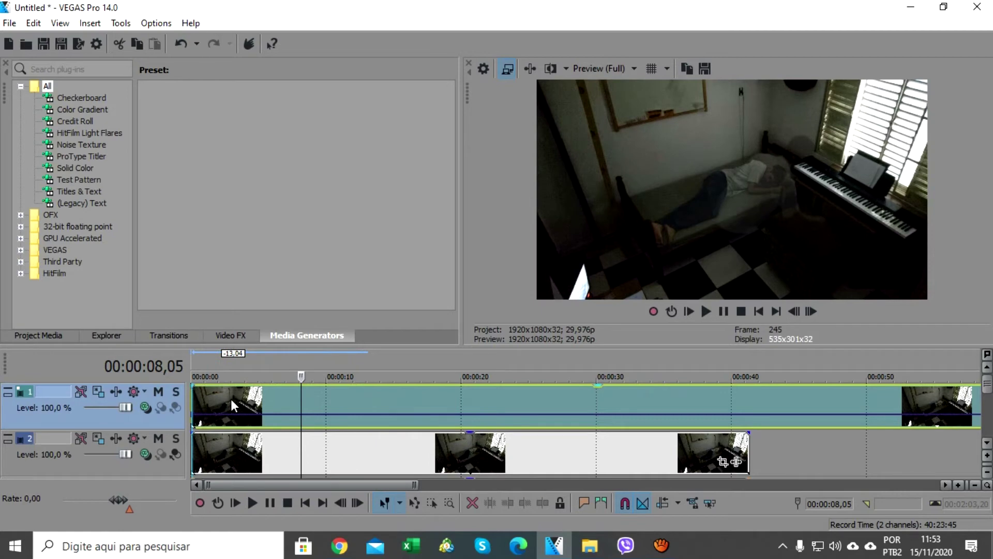
left_click(688, 312)
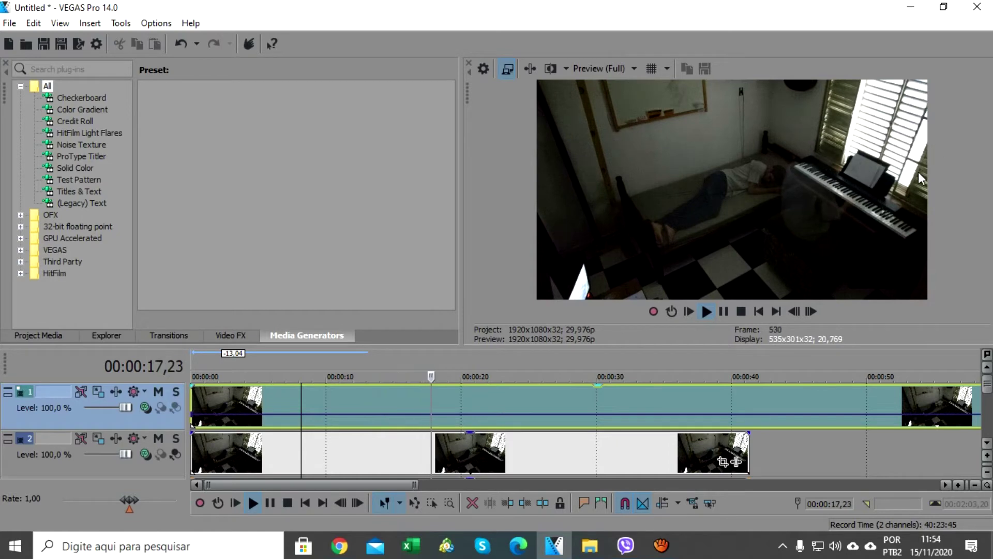
left_click(723, 311)
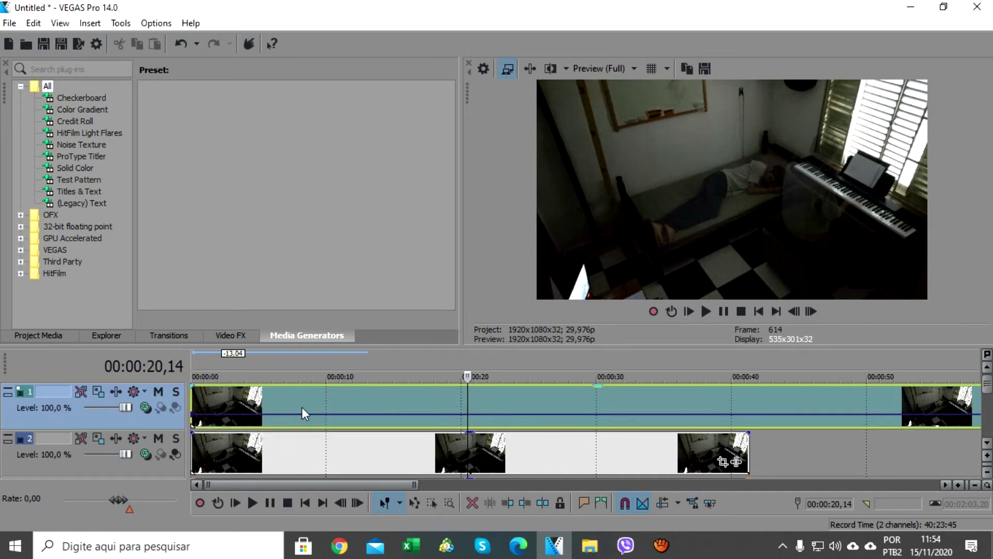
- Trim another 4 seconds 24 frames off the start of the track 2 clip with its audio and move it back to the timeline start
key("Delete")
left_click(442, 408)
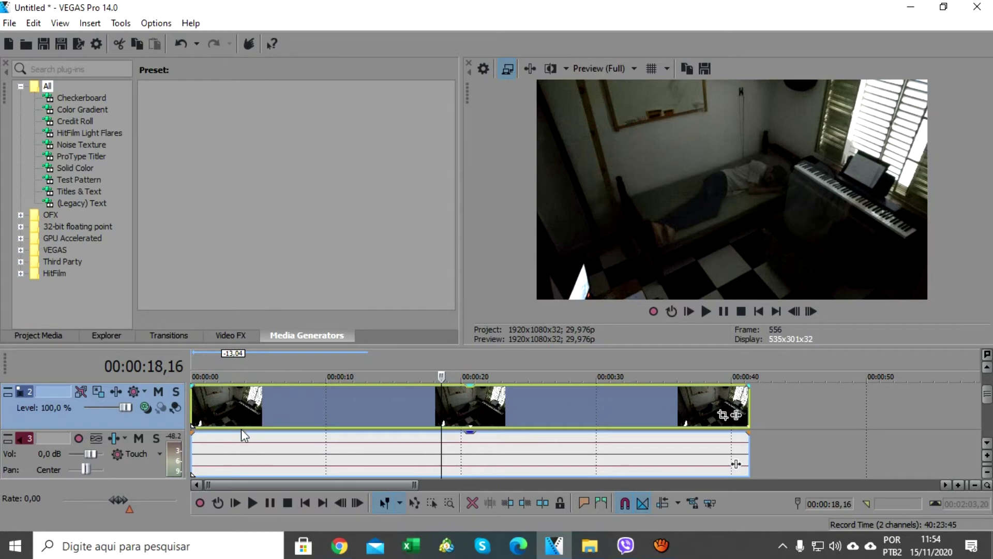
left_click_drag(194, 408, 257, 414)
left_click(364, 360)
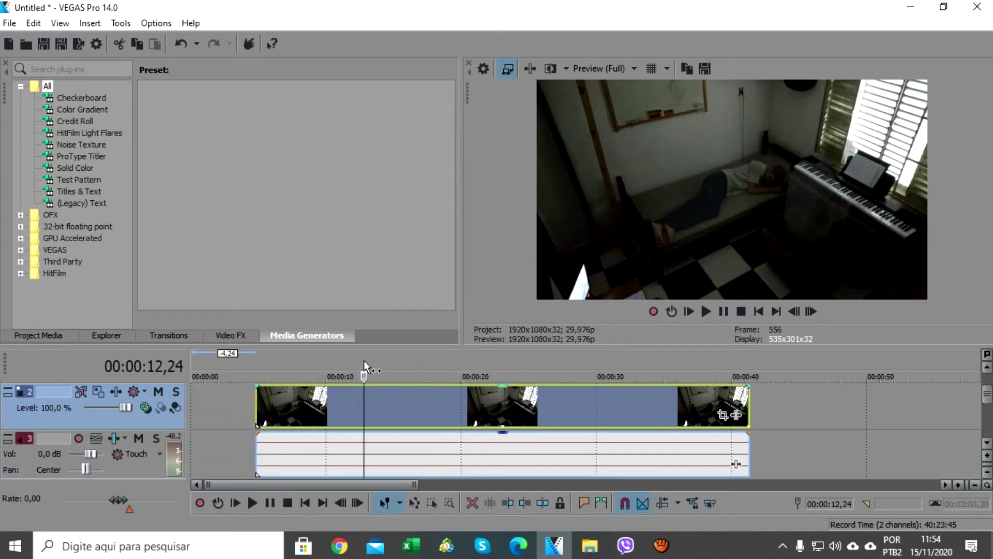
left_click(724, 313)
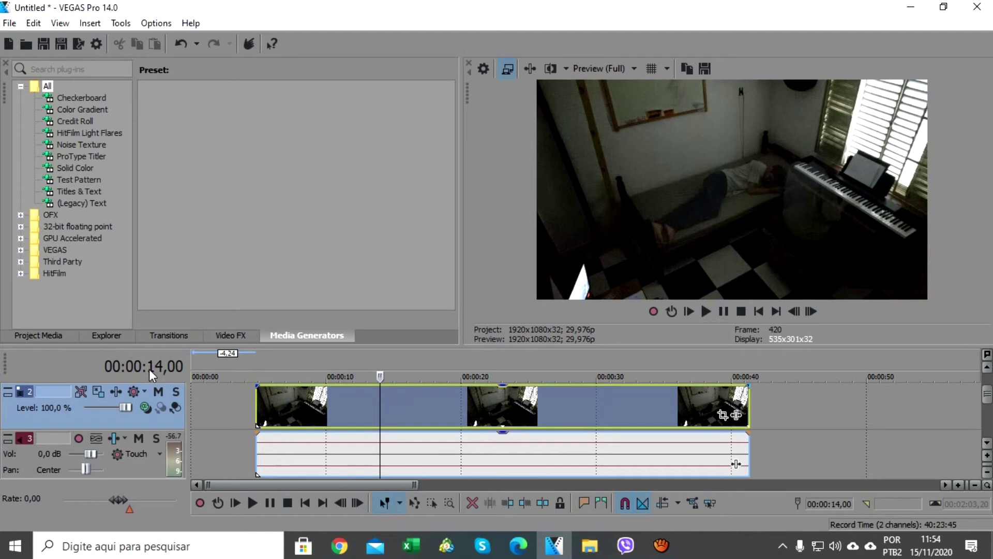
left_click_drag(430, 415, 362, 408)
- Scan the track 2 clip up to 00:00:21,14, trim a further 6 seconds 8 frames off its start and return it to the timeline start
left_click(383, 408)
left_click(406, 401)
left_click(437, 405)
left_click(462, 408)
left_click(480, 411)
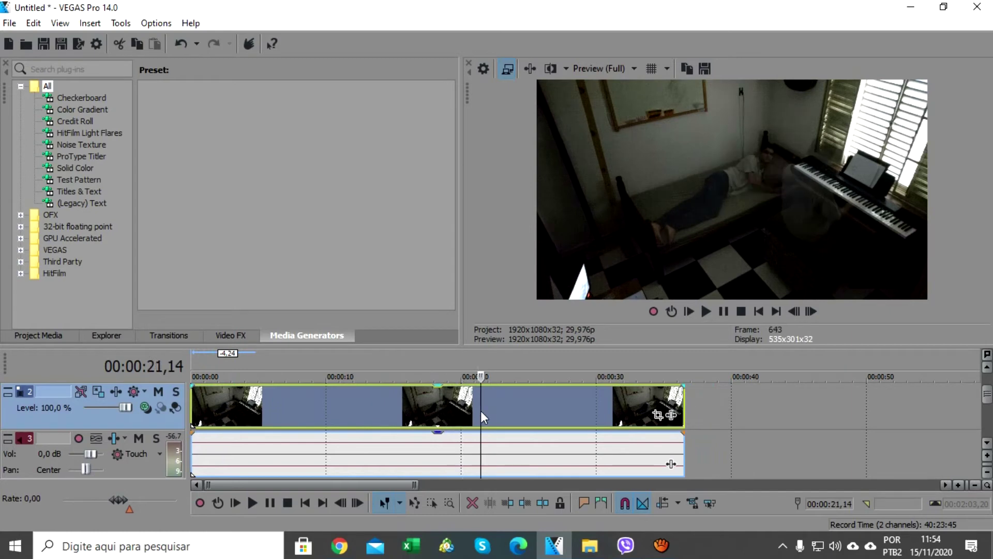
left_click_drag(192, 409, 277, 410)
left_click_drag(482, 398, 390, 407)
- Check the blended frame at 00:00:14,21 and play both scenes from about 00:00:12
left_click(390, 408)
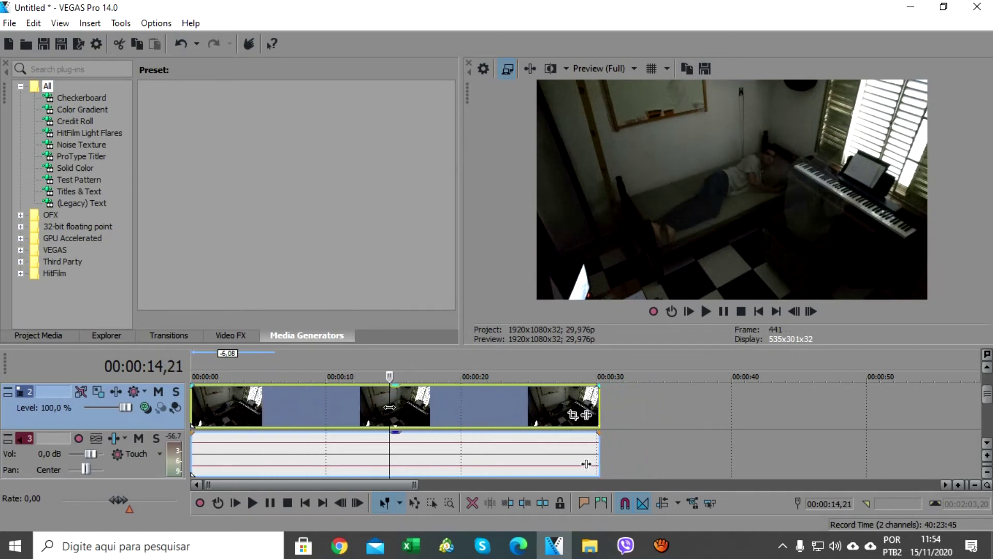
left_click(357, 359)
left_click(706, 310)
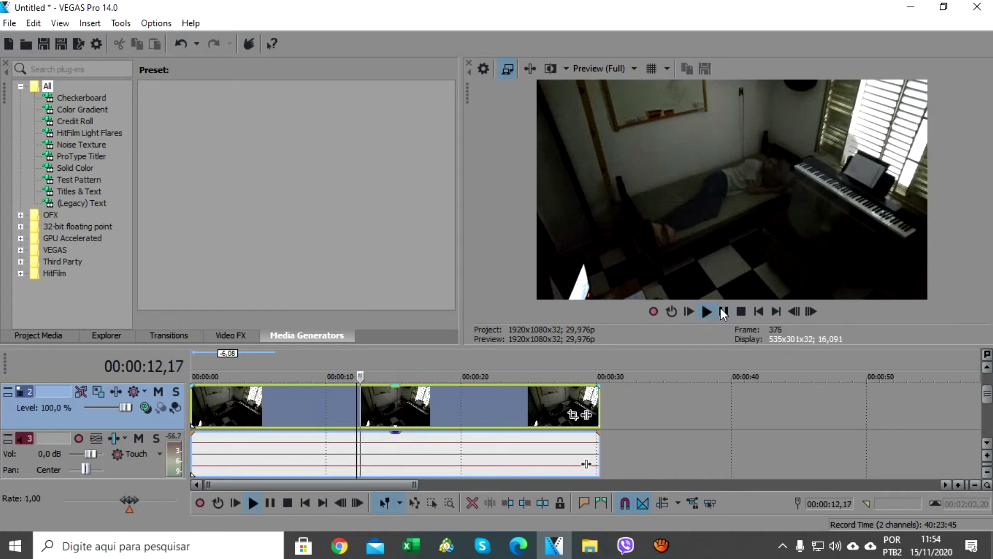
- Try shifting the track 2 clip with its audio about 1 second later and play the blended scenes
left_click(723, 311)
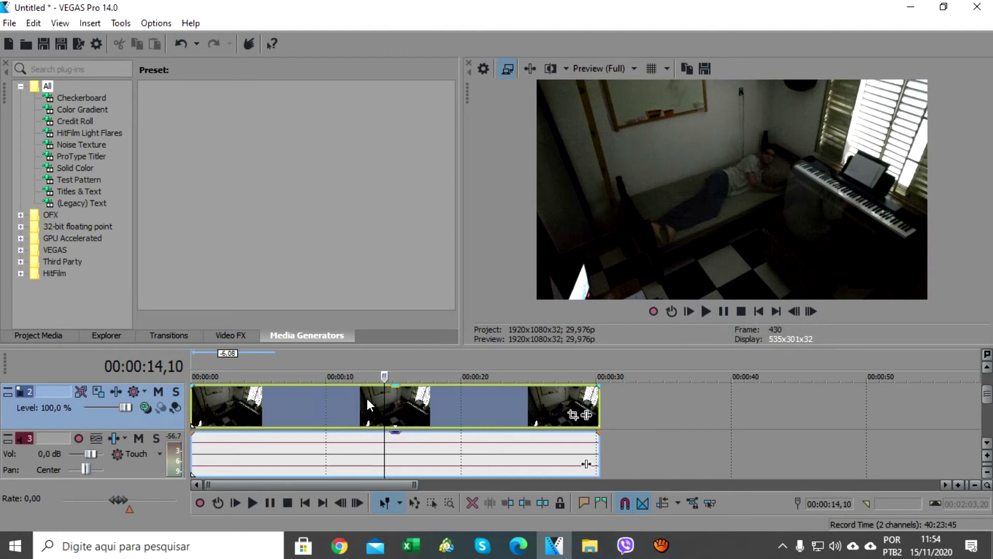
left_click_drag(367, 398, 380, 399)
left_click(706, 311)
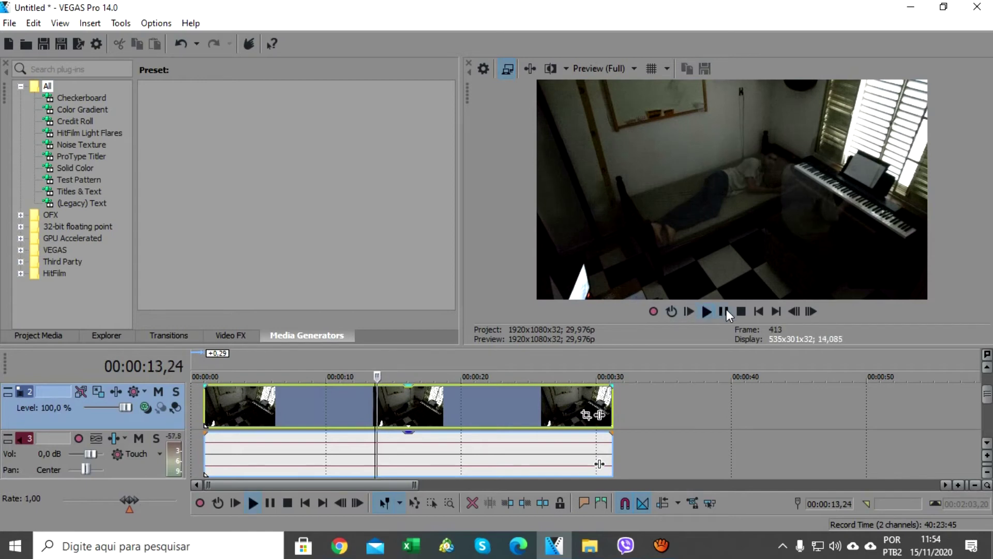
left_click(724, 311)
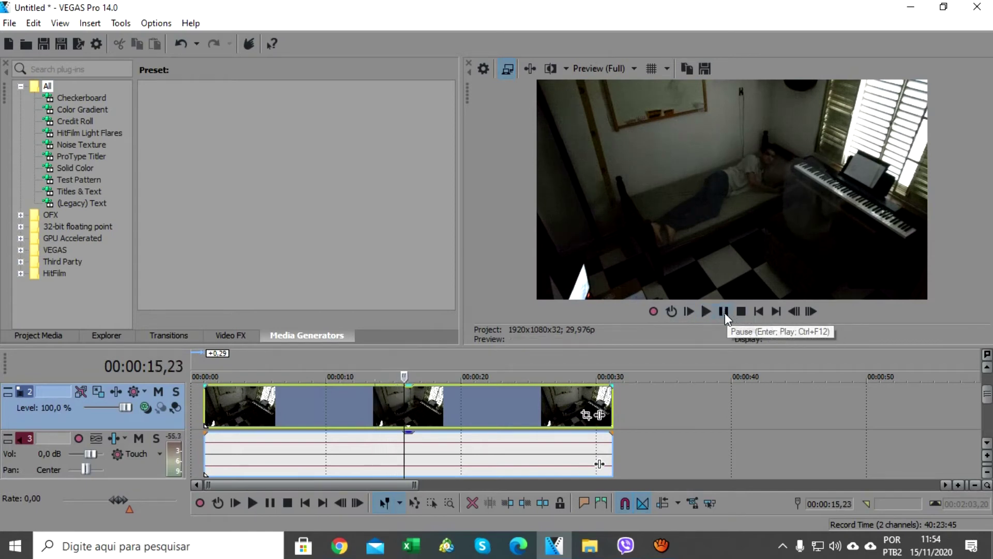
- Restore 4 seconds 8 frames at the start of the track 2 clip, aligned to the timeline start, and play the blend
left_click_drag(394, 407, 216, 404)
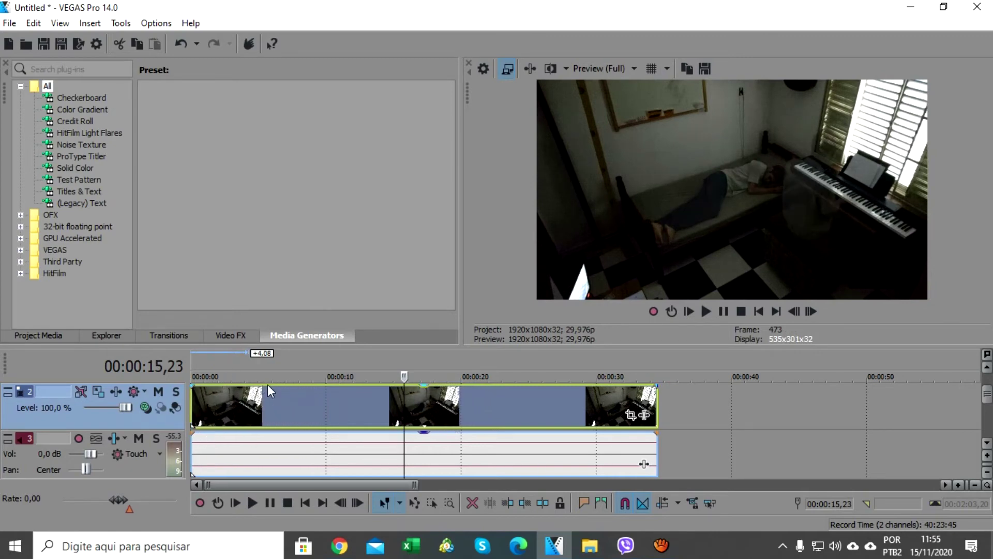
left_click(705, 313)
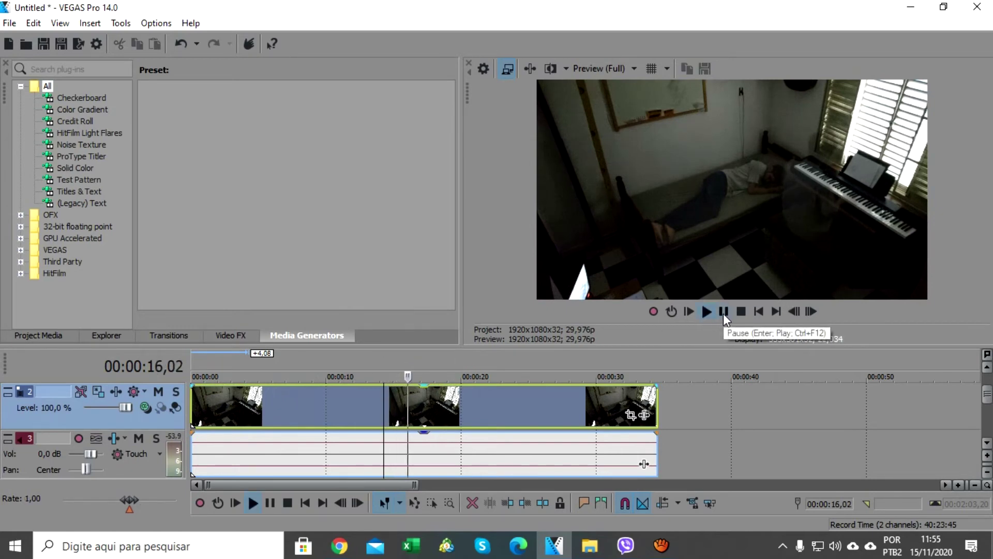
left_click(723, 312)
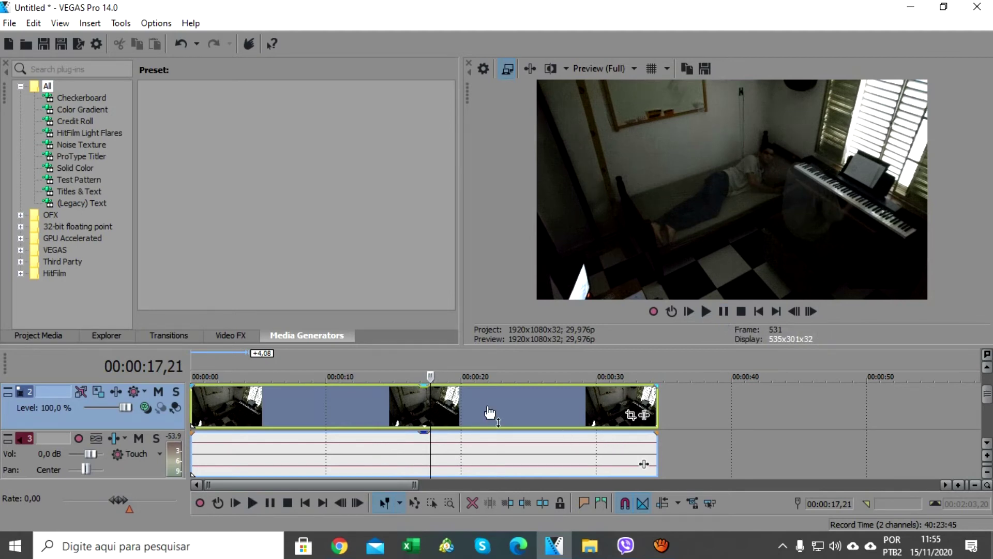
- Add two composite level points on track 1 at about 00:00:17 and 00:00:18, lower the second to the bottom and play the fade
scroll(455, 393, "up", 1)
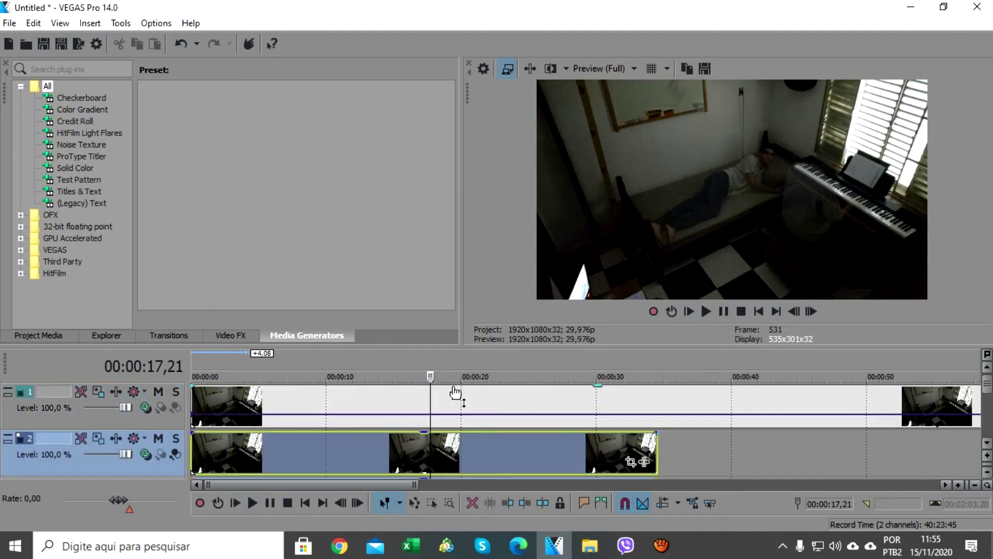
double_click(423, 414)
double_click(433, 413)
left_click_drag(433, 414, 434, 429)
left_click(725, 313)
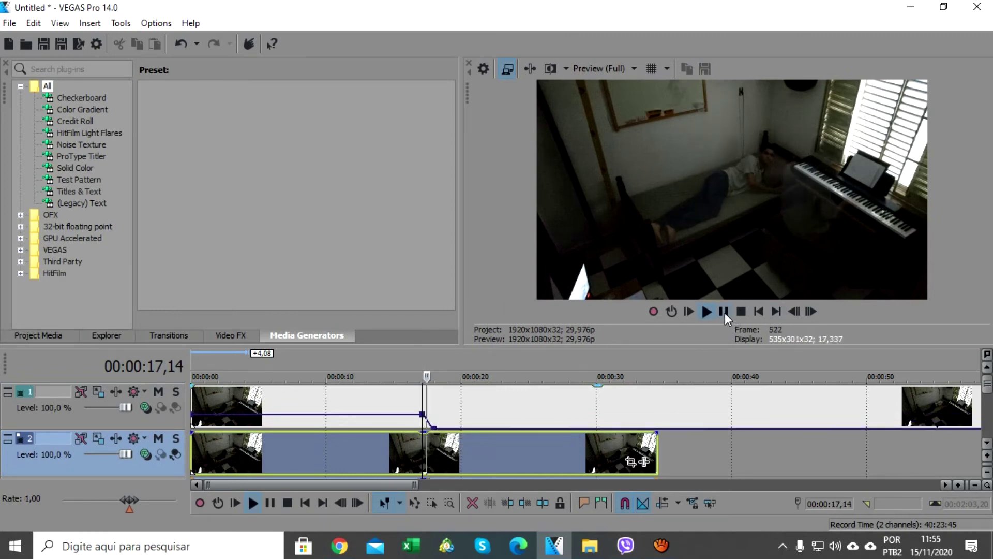
left_click(725, 312)
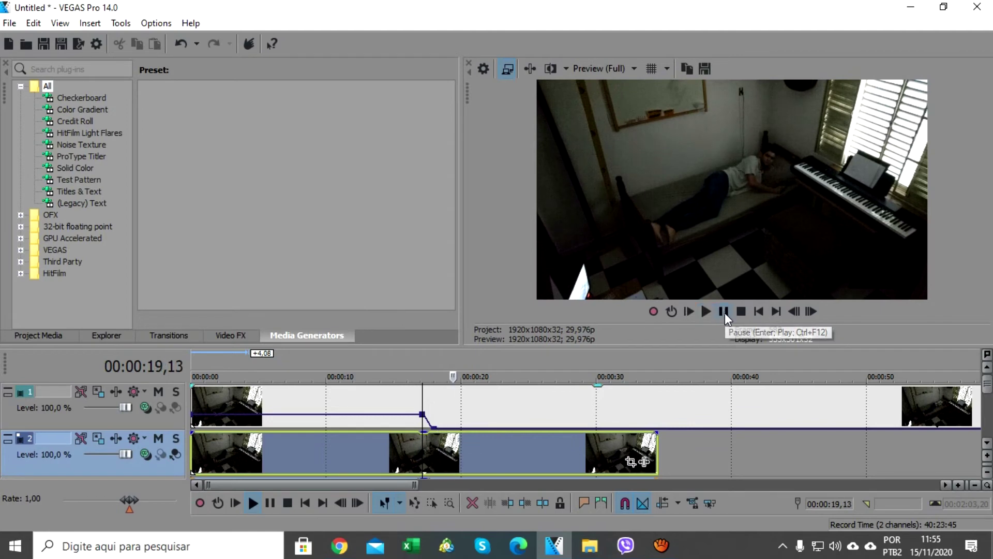
- Insert a volume envelope on audio track 4
scroll(540, 441, "down", 3)
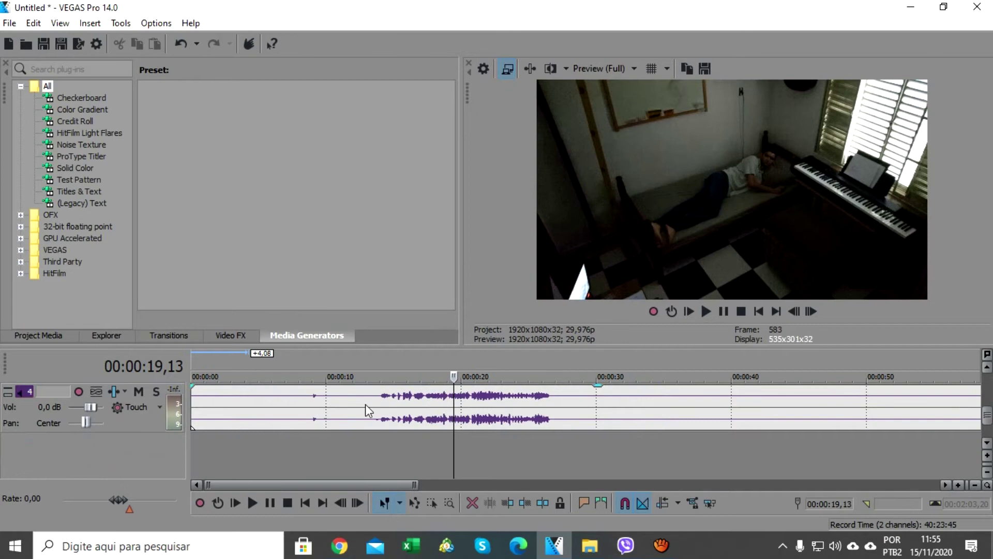
left_click(416, 406)
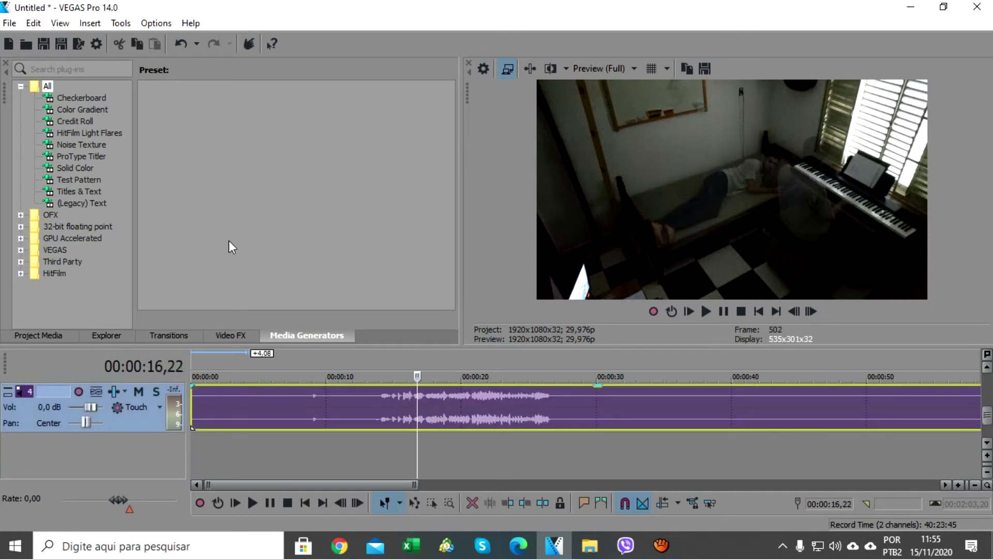
left_click(89, 23)
mouse_move(96, 39)
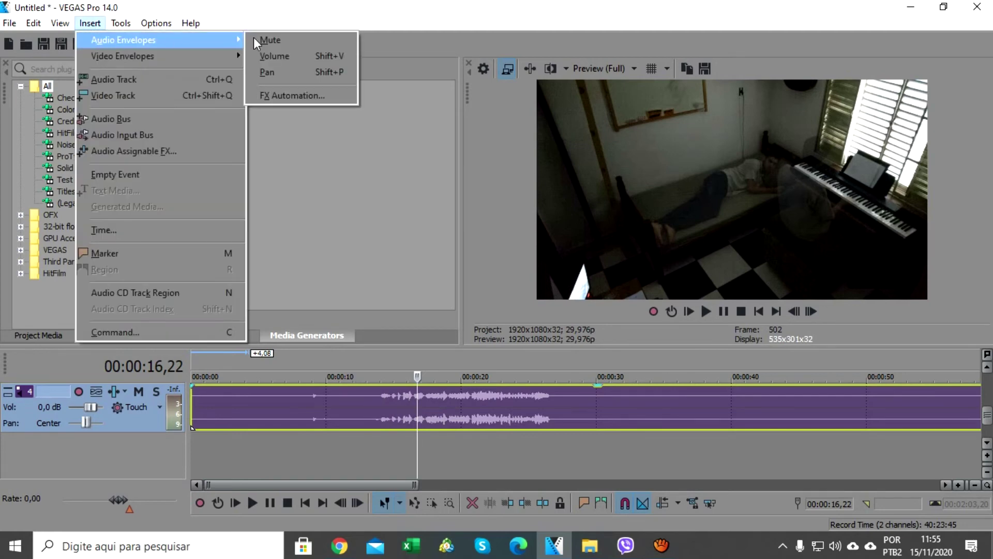
left_click(293, 52)
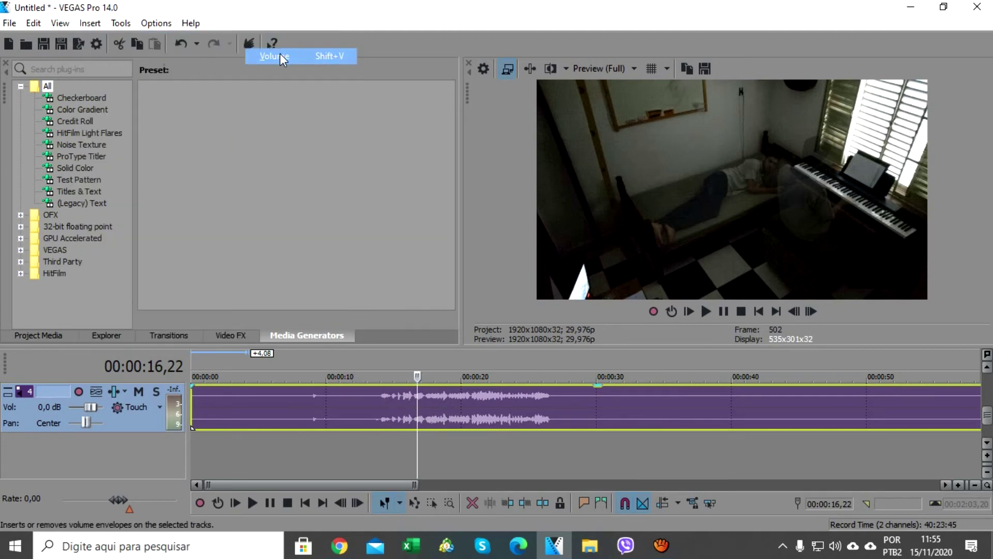
- Play from 00:00:15,26 to find the fade, then drop track 4's volume to silence between about 00:00:17 and 00:00:17,16
left_click(407, 369)
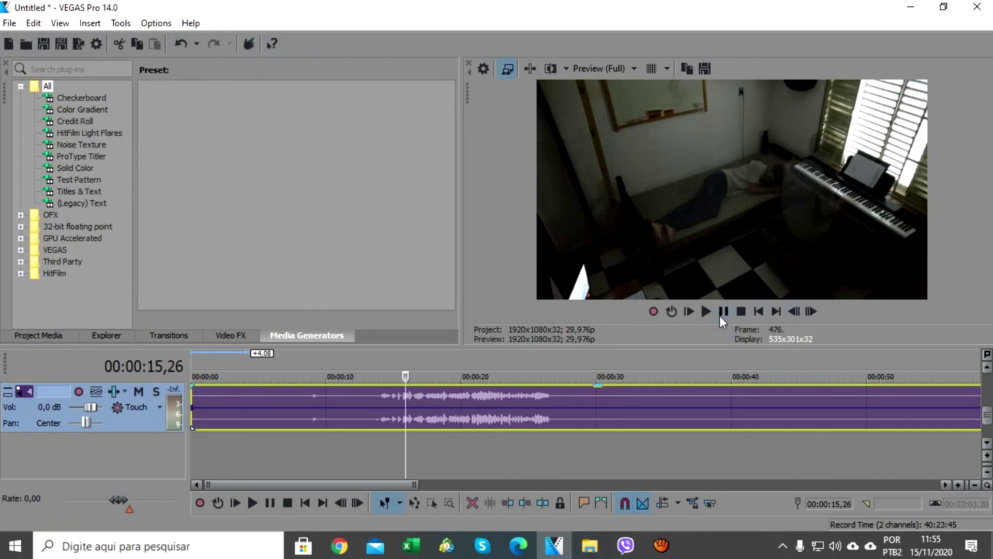
left_click(707, 312)
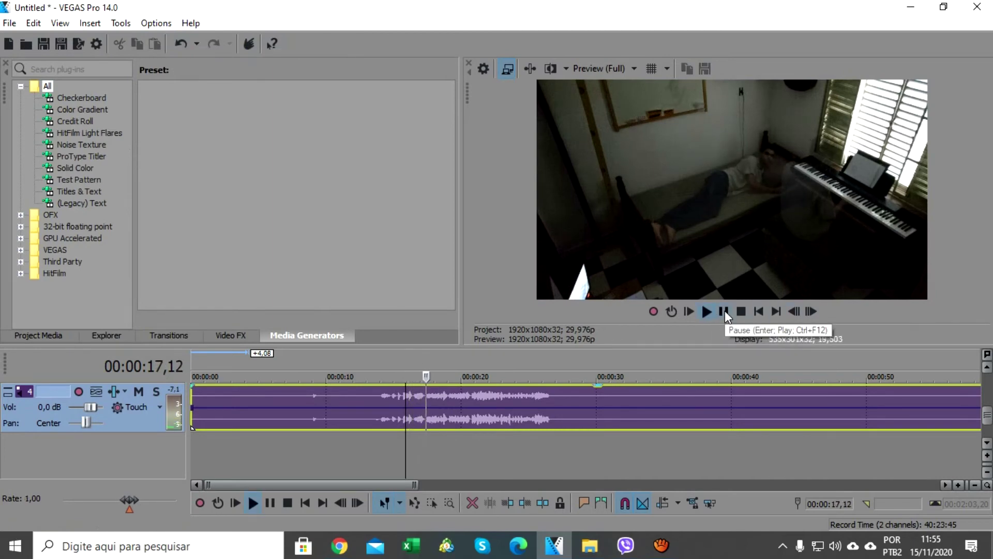
left_click(725, 312)
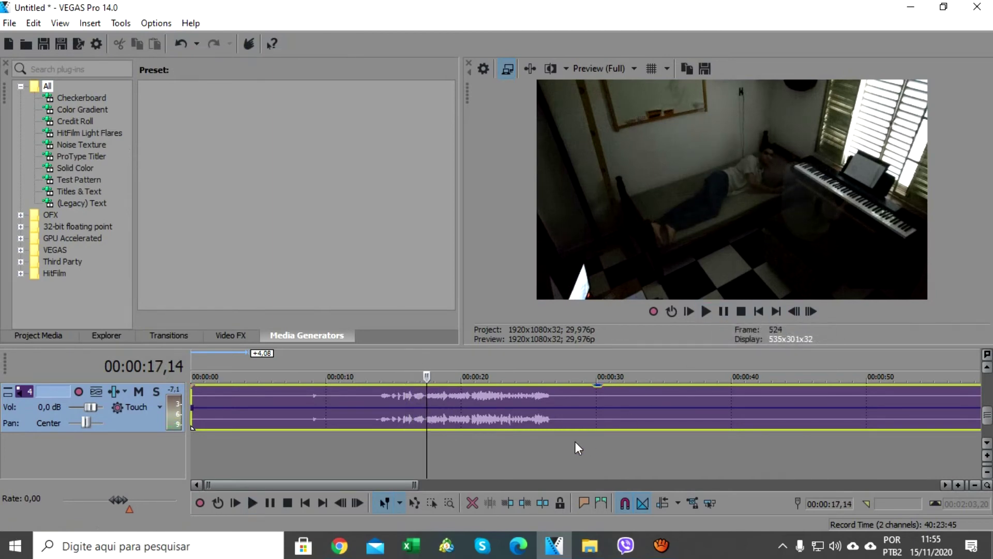
double_click(427, 408)
scroll(428, 409, "up", 3)
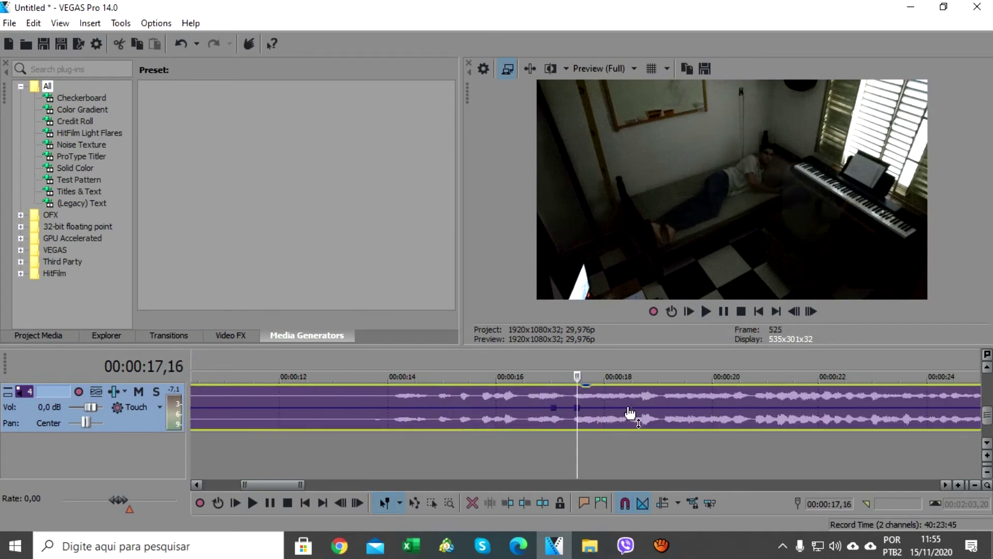
scroll(577, 414, "down", 4)
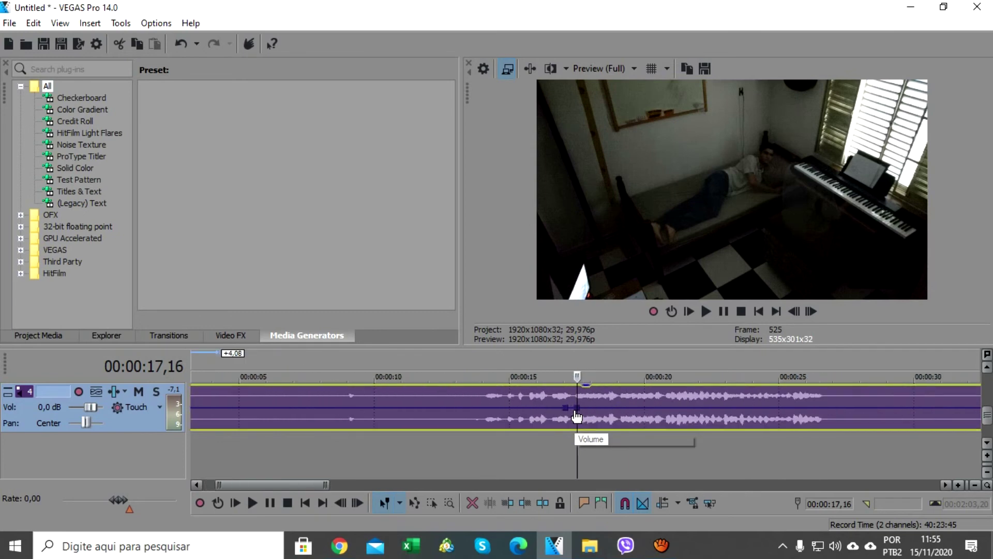
scroll(576, 413, "up", 3)
left_click_drag(580, 414, 579, 445)
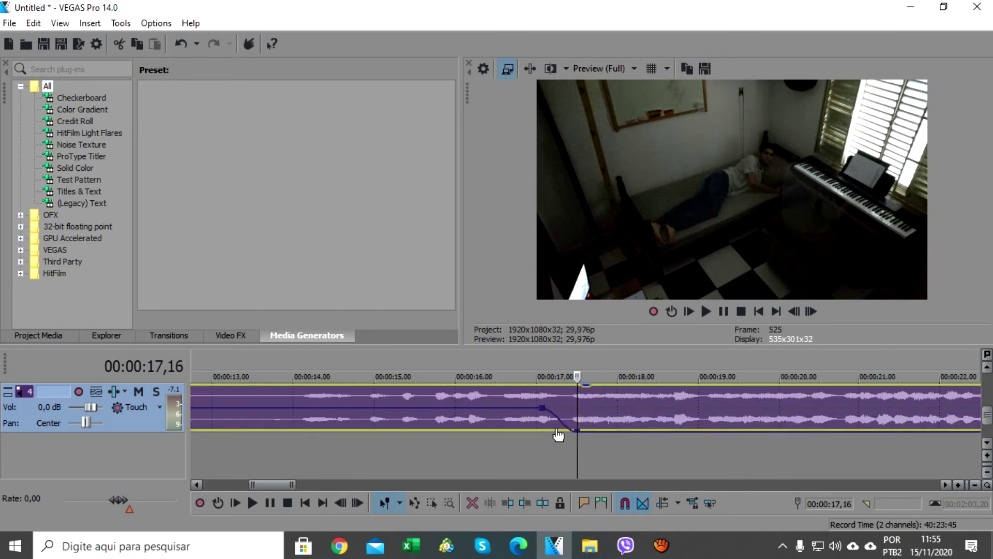
- Play the track 4 volume fade from 00:00:16,26
left_click(524, 359)
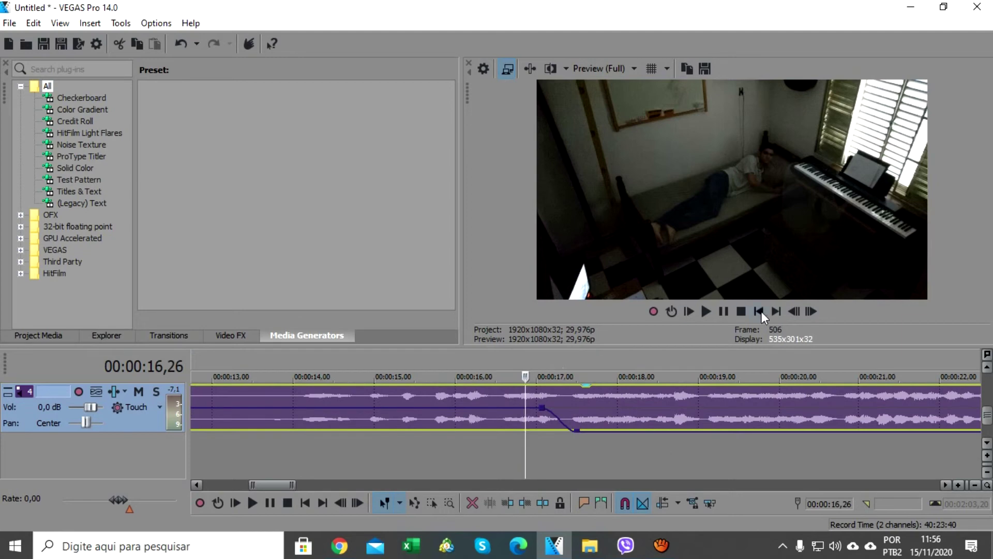
left_click(707, 312)
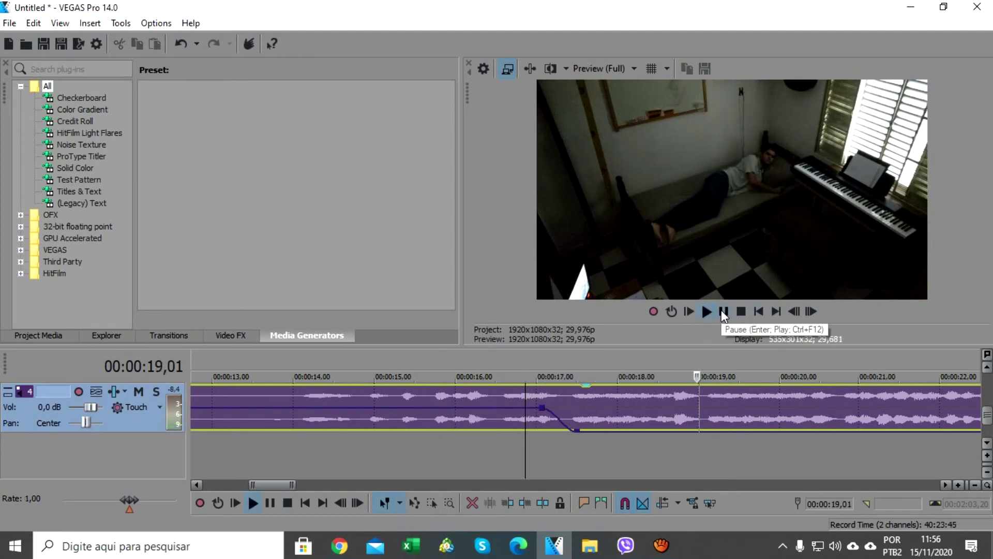
left_click(723, 311)
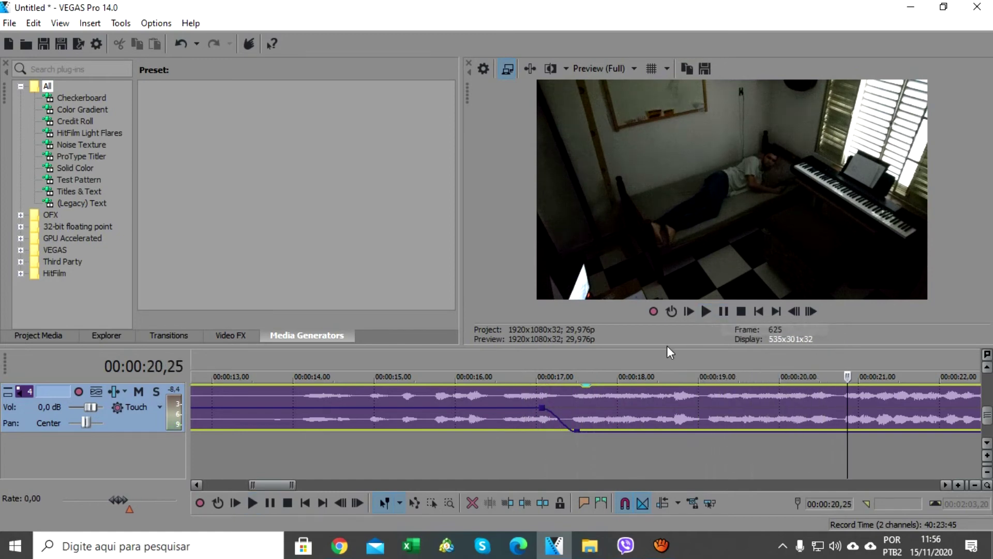
- Move both track 4 volume fade points earlier, so the fade runs from about 16.5 to 16.9 seconds
left_click_drag(535, 410, 498, 408)
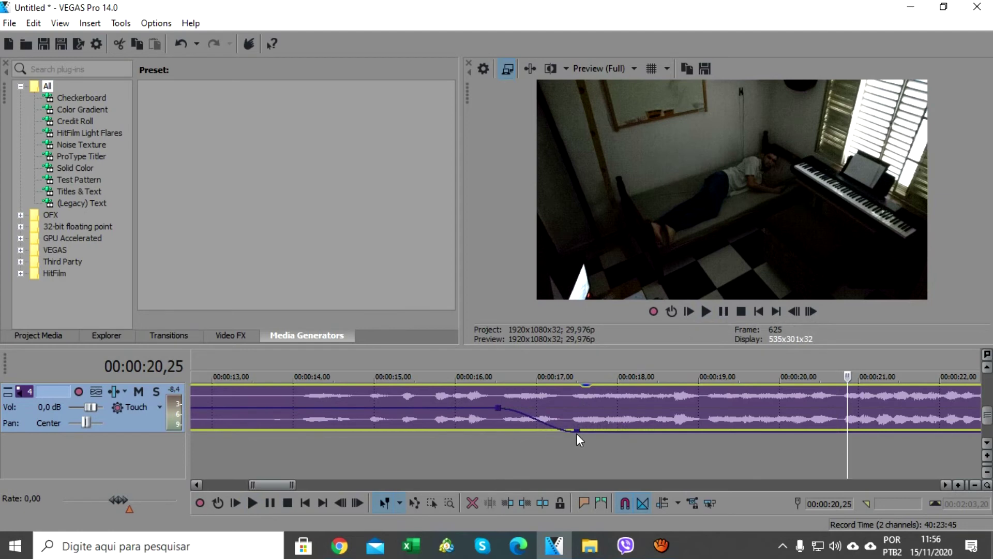
left_click_drag(577, 430, 528, 430)
scroll(548, 424, "down", 2)
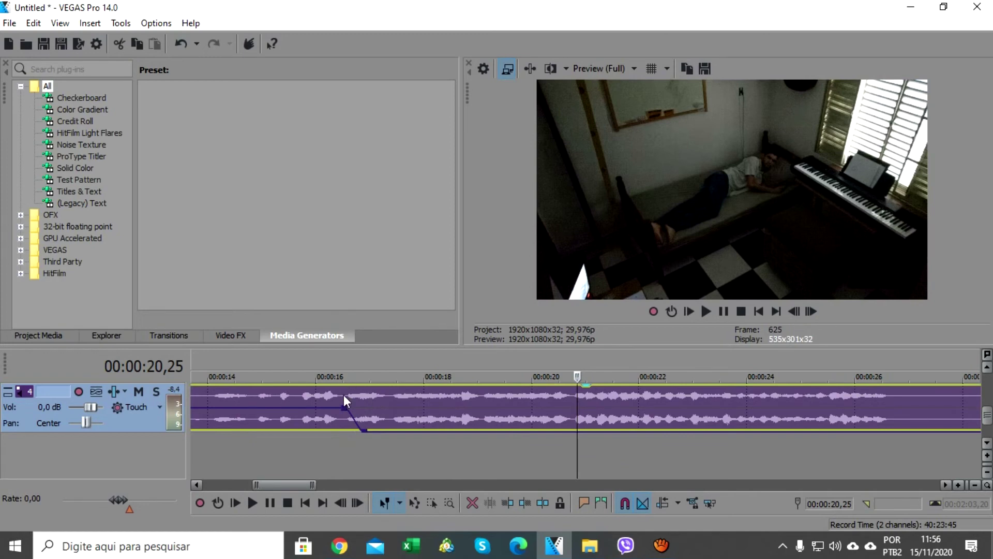
- Move the track 1 composite level fade earlier, to run from about 16.3 to 17.1 seconds, and play it twice
scroll(344, 395, "up", 4)
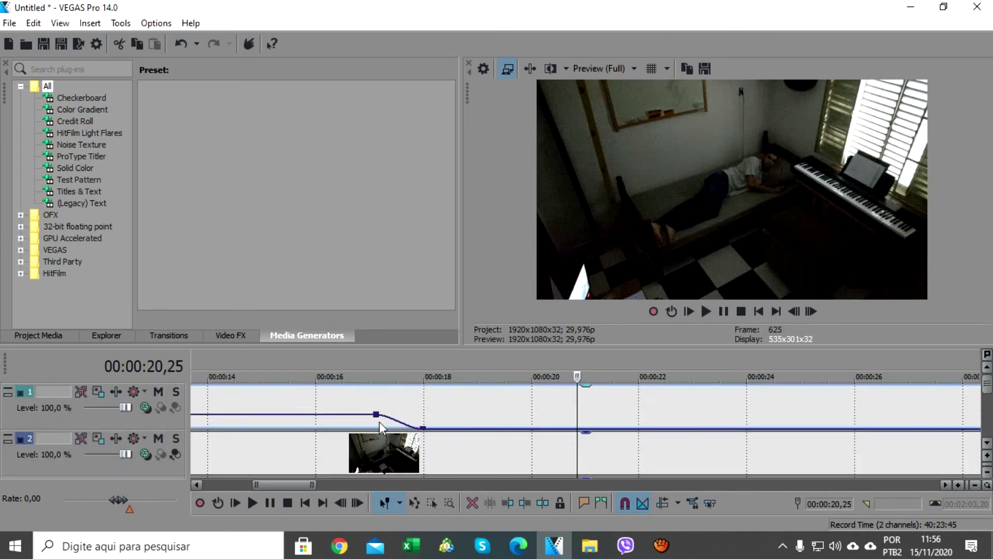
left_click_drag(376, 414, 332, 415)
left_click_drag(422, 434, 375, 448)
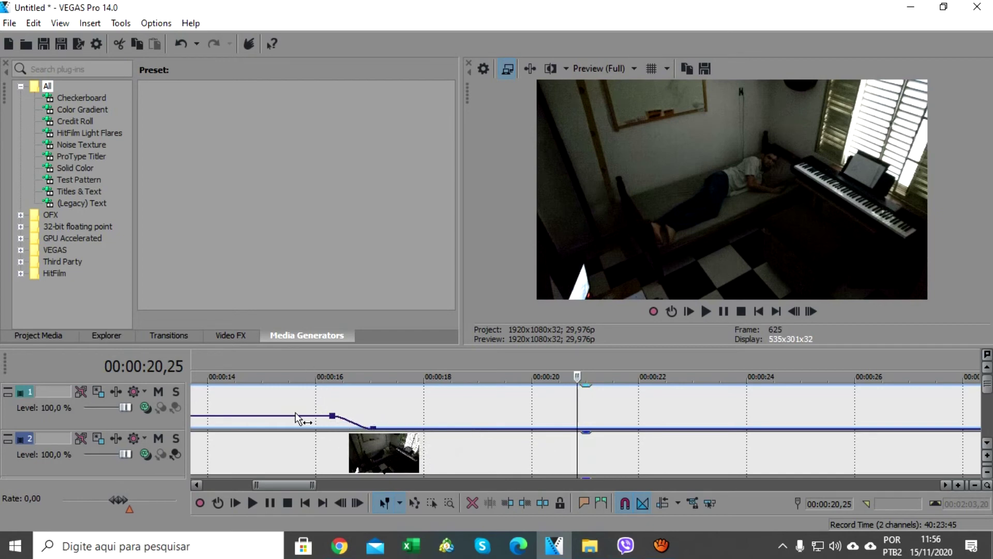
left_click(295, 370)
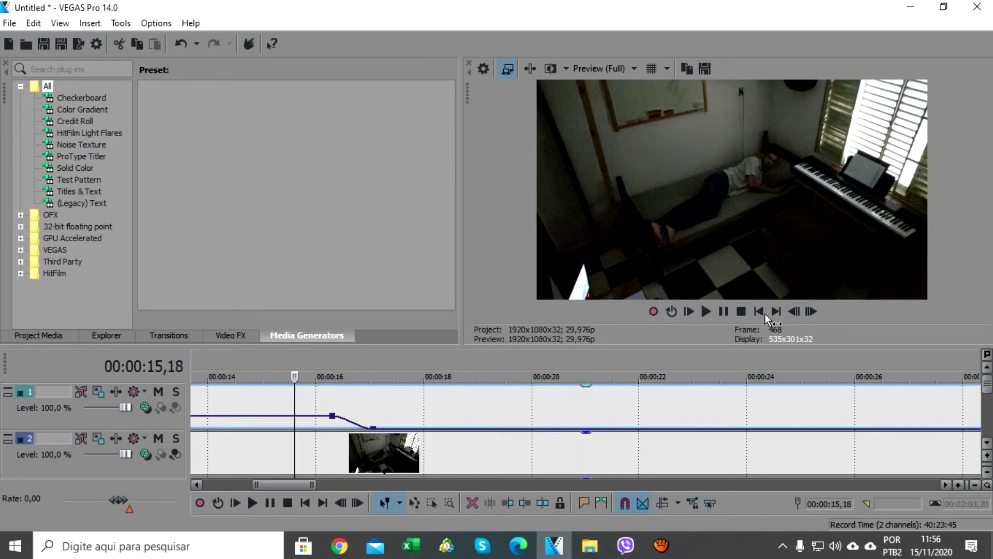
left_click(702, 311)
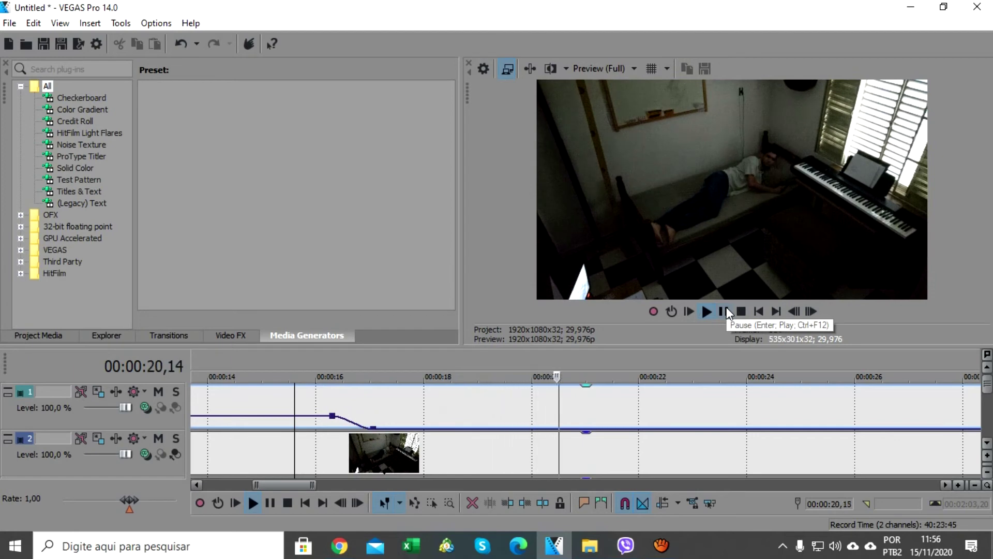
left_click(684, 312)
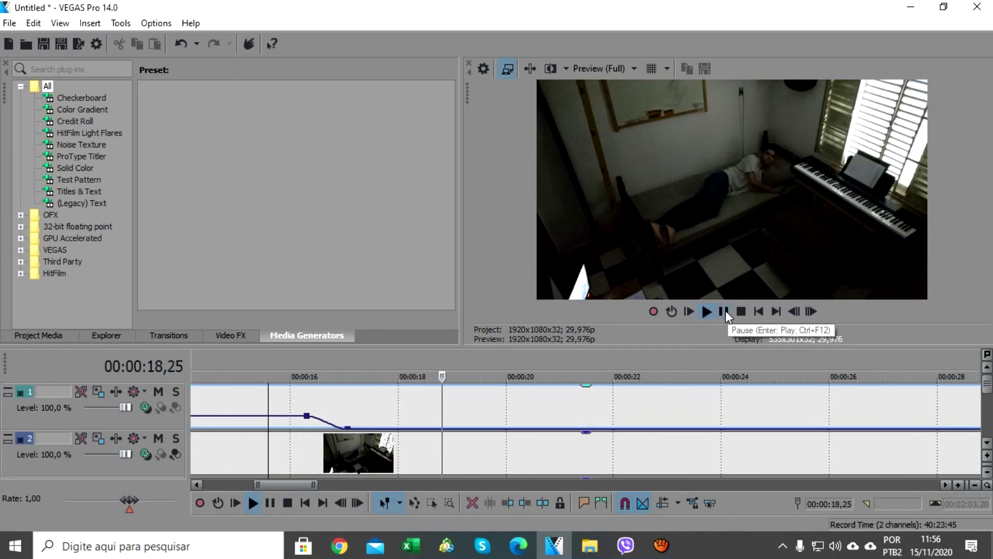
left_click(725, 310)
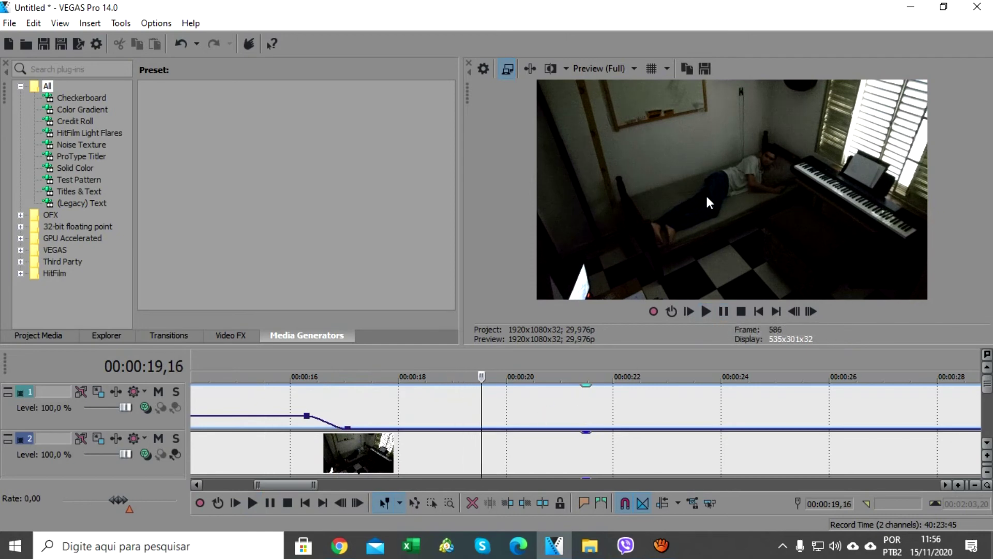
- Show the blended frame at 00:00:11,19 and lower the track 1 clip's opacity to slightly below the middle
scroll(287, 396, "down", 5)
left_click_drag(192, 353, 396, 365)
left_click(417, 365)
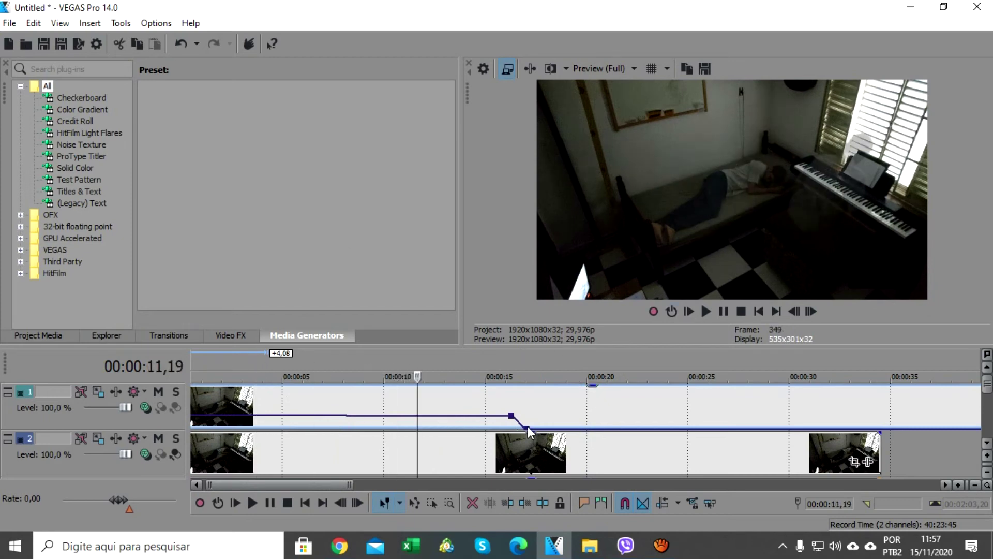
left_click_drag(245, 394, 247, 417)
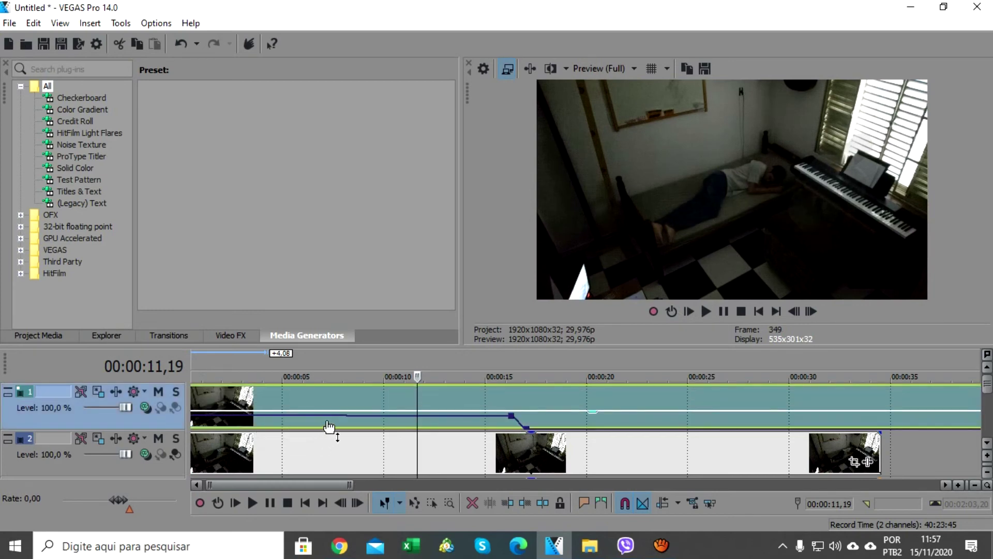
- Set track 1's composite level before the fade to about 34 % and raise the clip's opacity slightly while playing the blend
mouse_move(514, 419)
left_mouse_down()
mouse_move(516, 387)
mouse_move(509, 436)
mouse_move(514, 389)
mouse_move(516, 411)
left_mouse_up()
left_click_drag(515, 395, 514, 416)
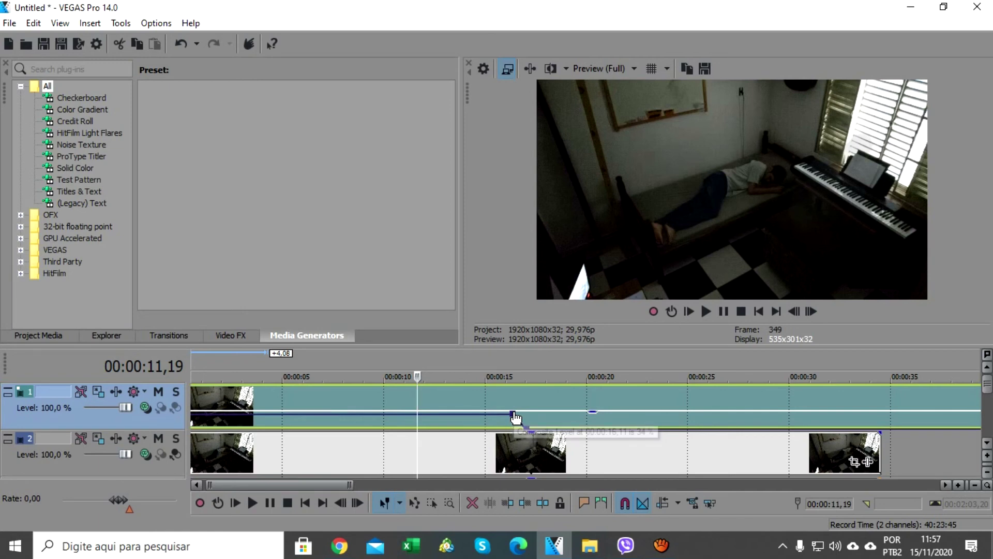
left_click(689, 310)
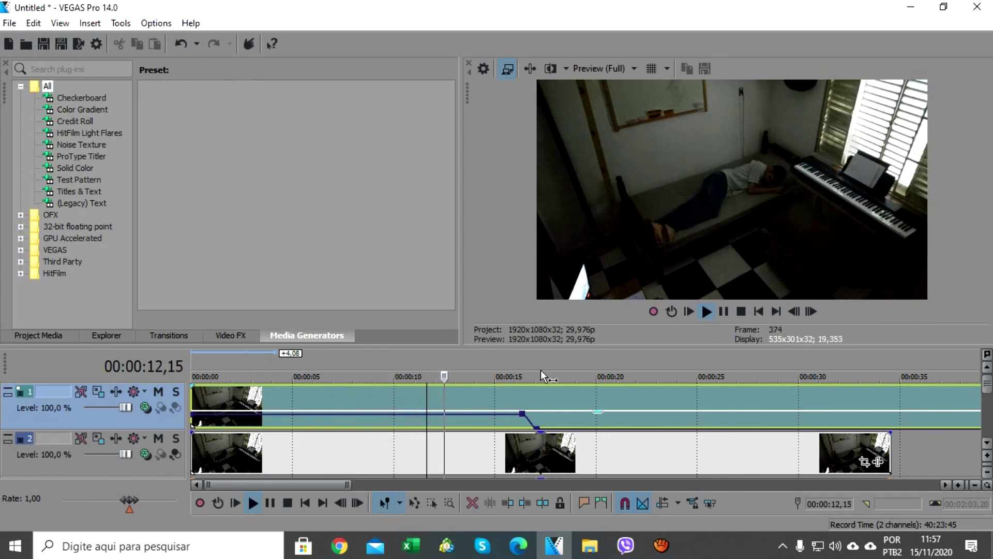
left_click_drag(578, 416, 577, 402)
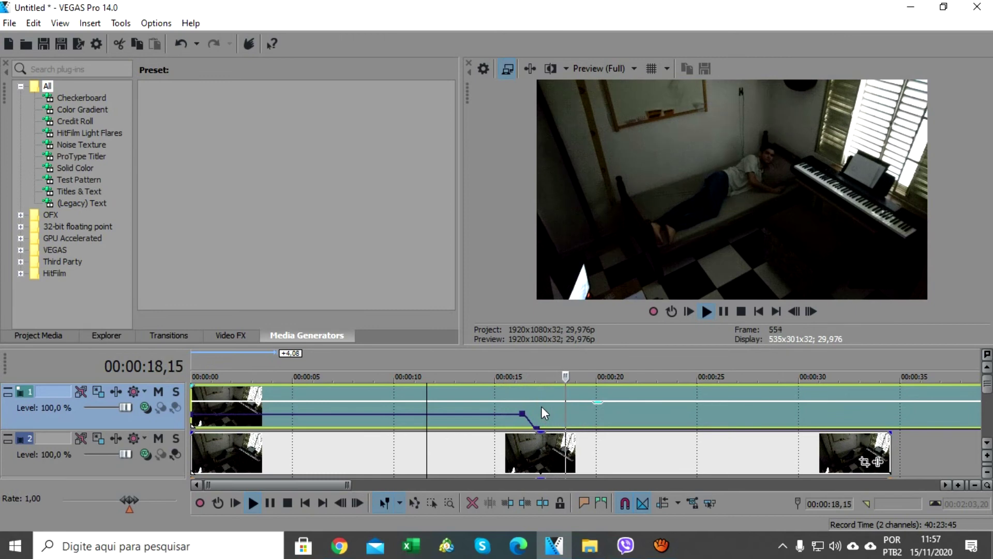
- Play to 00:00:26,12, trim the track 2 clip to end there, and fade out its video and track 3 audio over about 2.5 seconds
left_click(688, 307)
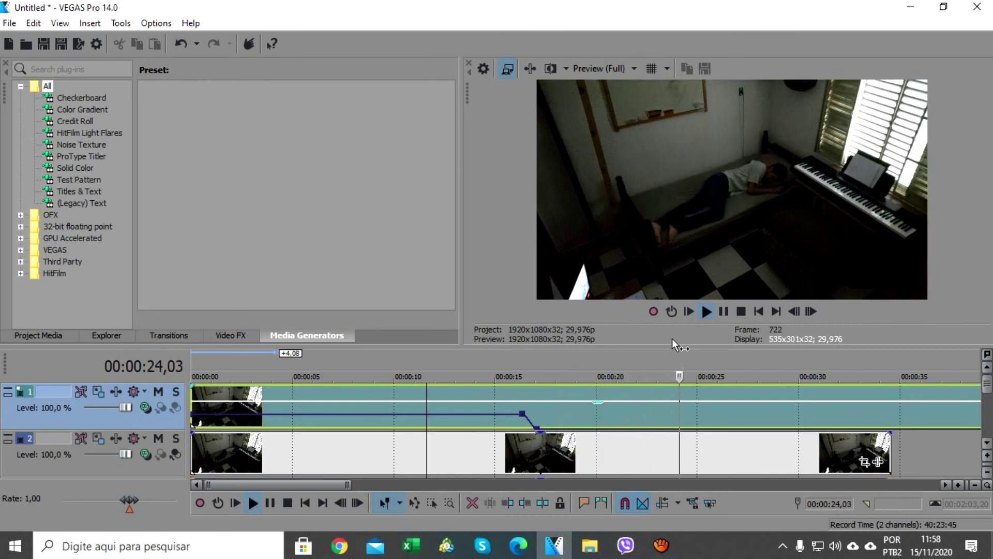
left_click(723, 312)
scroll(709, 393, "down", 2)
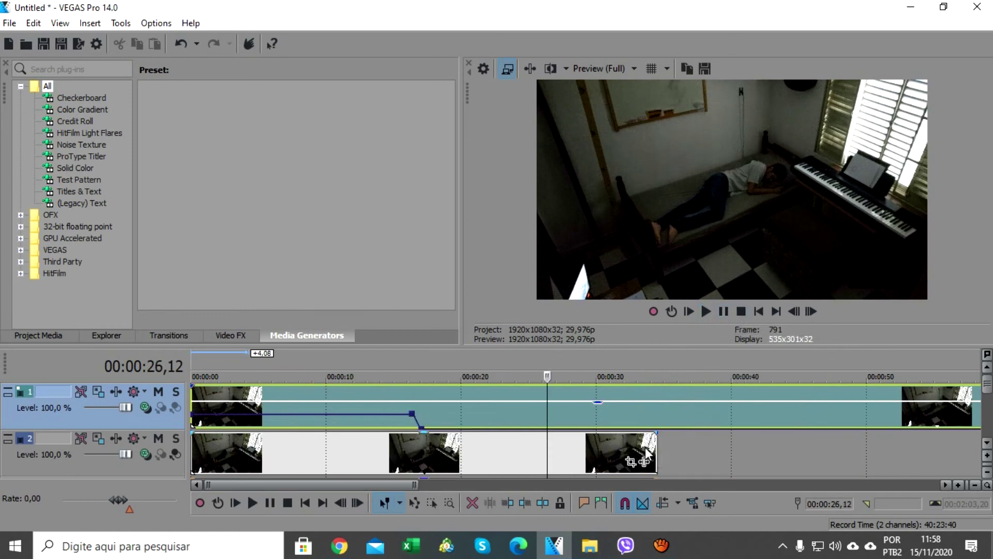
left_click_drag(655, 450, 511, 437)
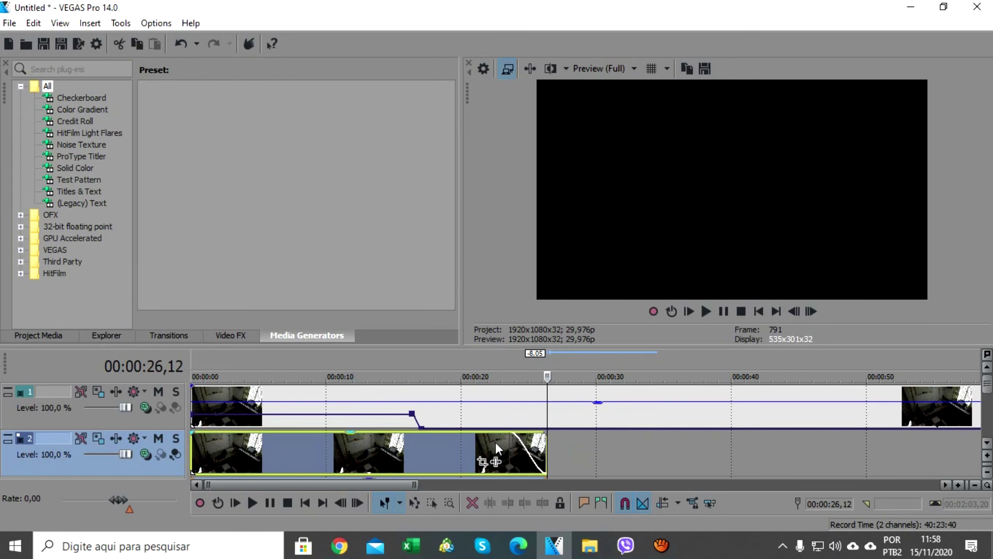
scroll(544, 449, "down", 1)
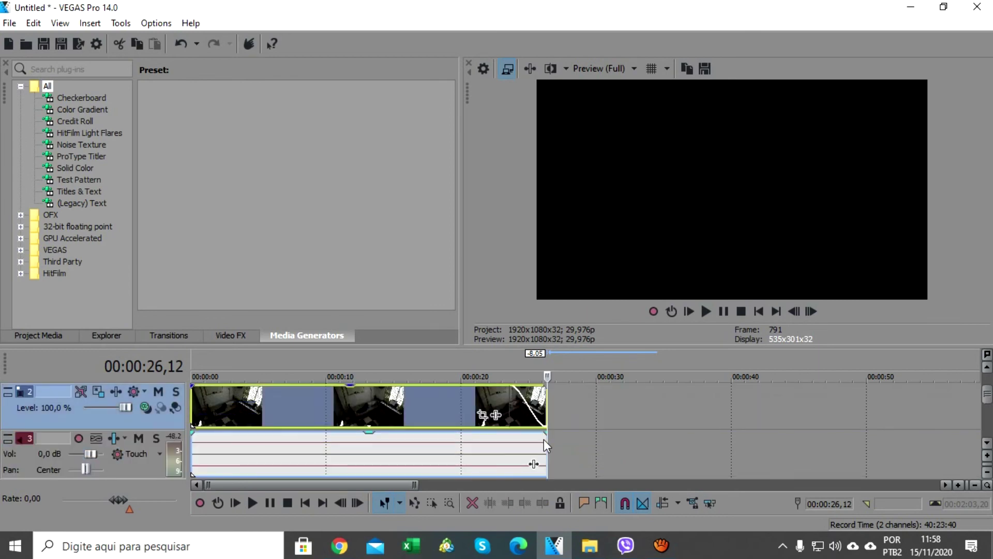
left_click_drag(546, 433, 511, 443)
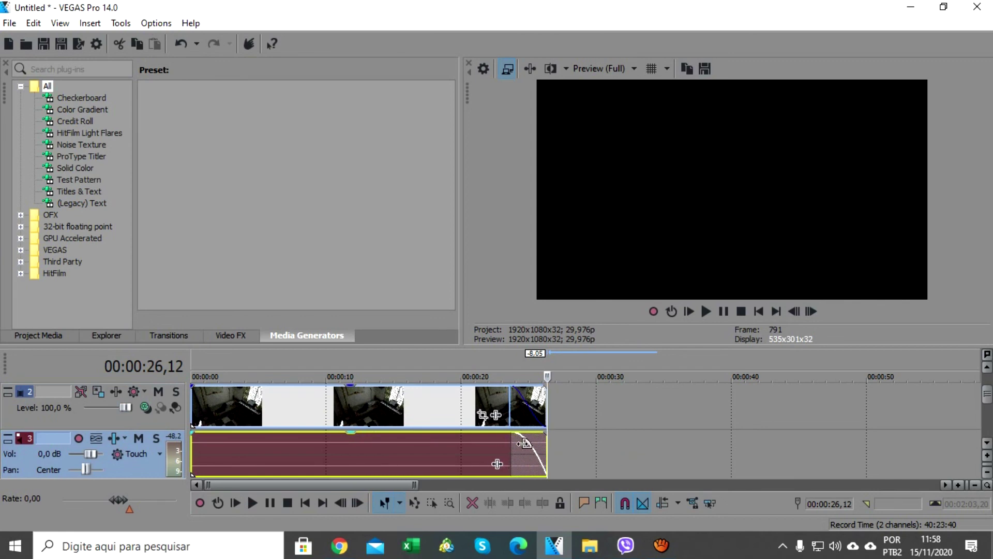
- Trim the track 1 clip to end at 00:00:26,12 and fade out its video and track 4 audio over about 3 seconds
scroll(591, 432, "up", 1)
scroll(591, 429, "down", 3)
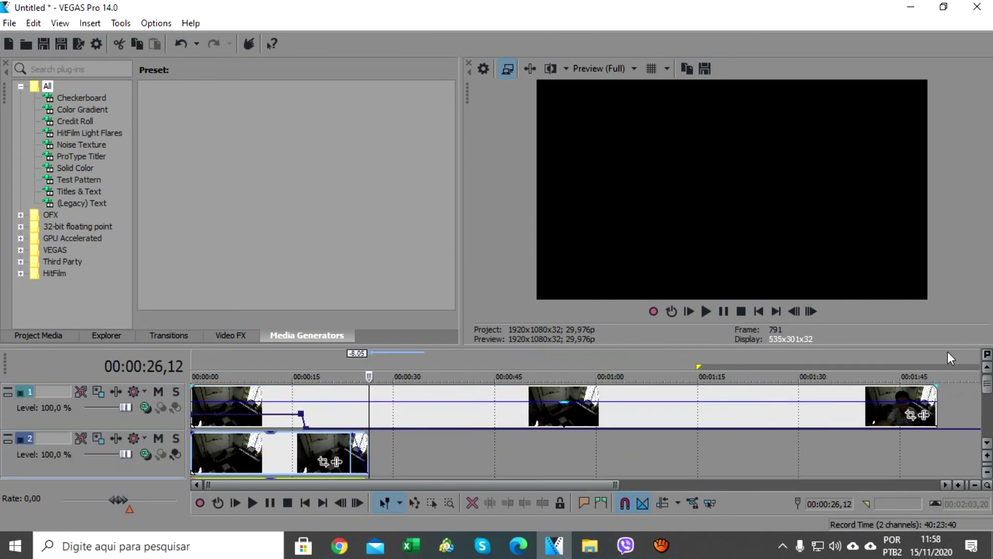
left_click_drag(936, 408, 367, 384)
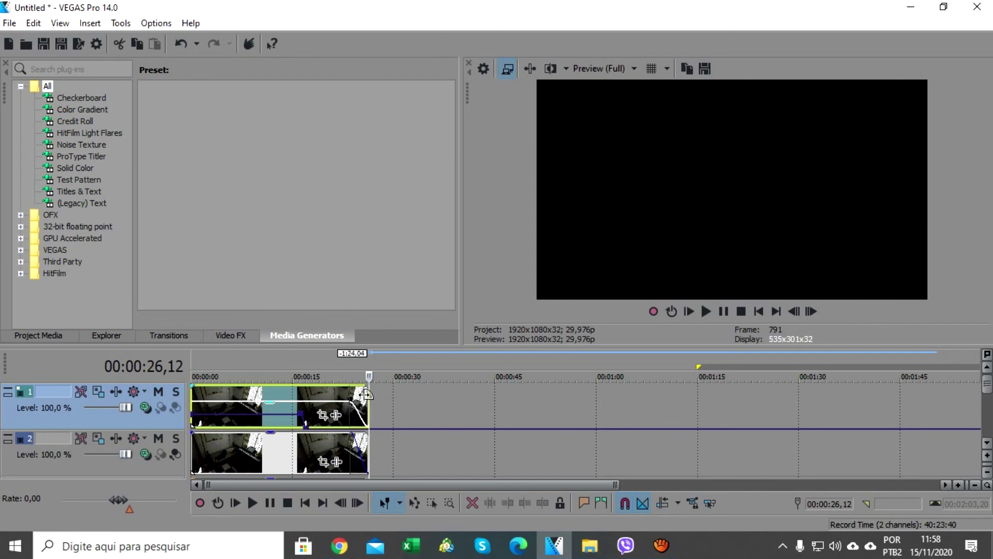
scroll(369, 414, "down", 2)
scroll(368, 413, "down", 1)
left_click_drag(367, 385, 345, 386)
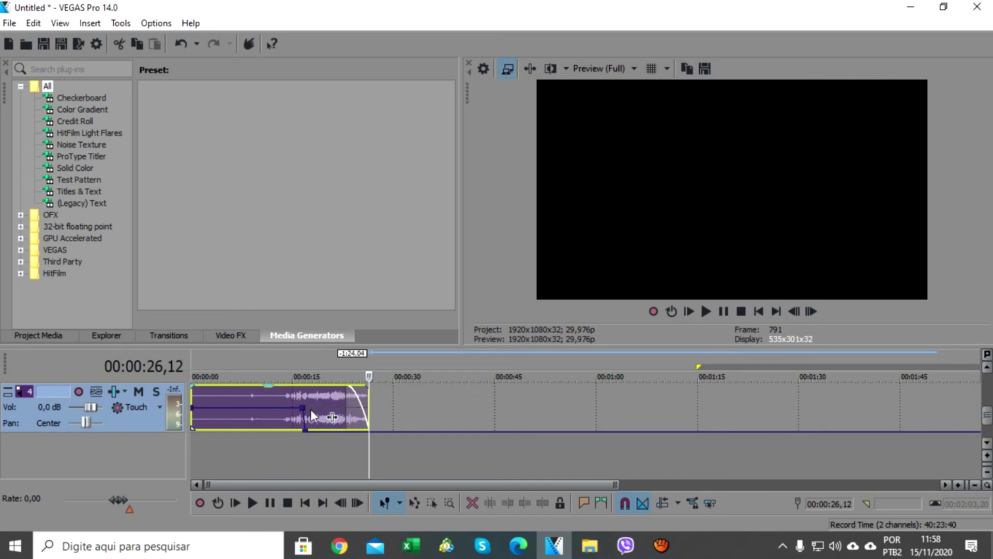
- Play the closing fade from 00:00:22,28 and replay the whole blend from the start to past its end
left_click(346, 362)
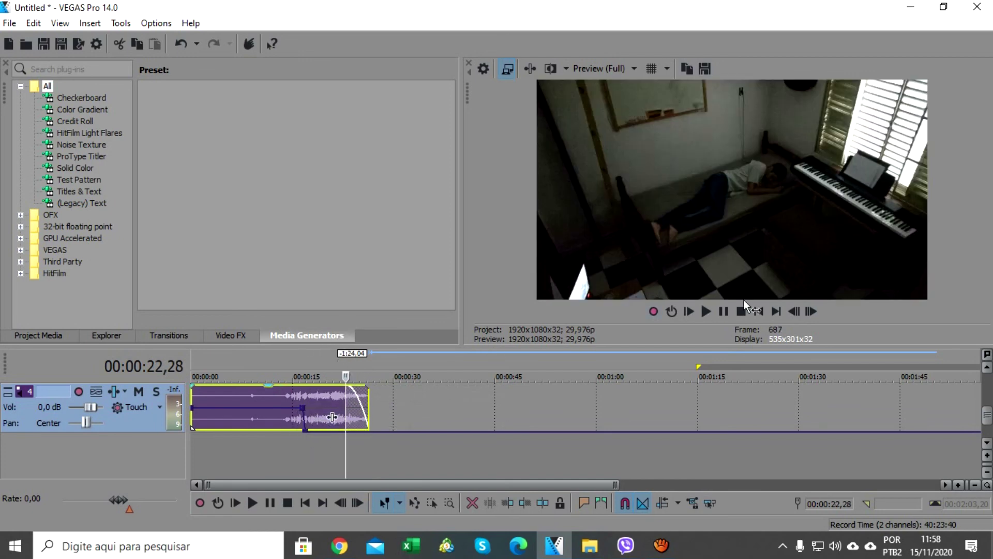
left_click(705, 312)
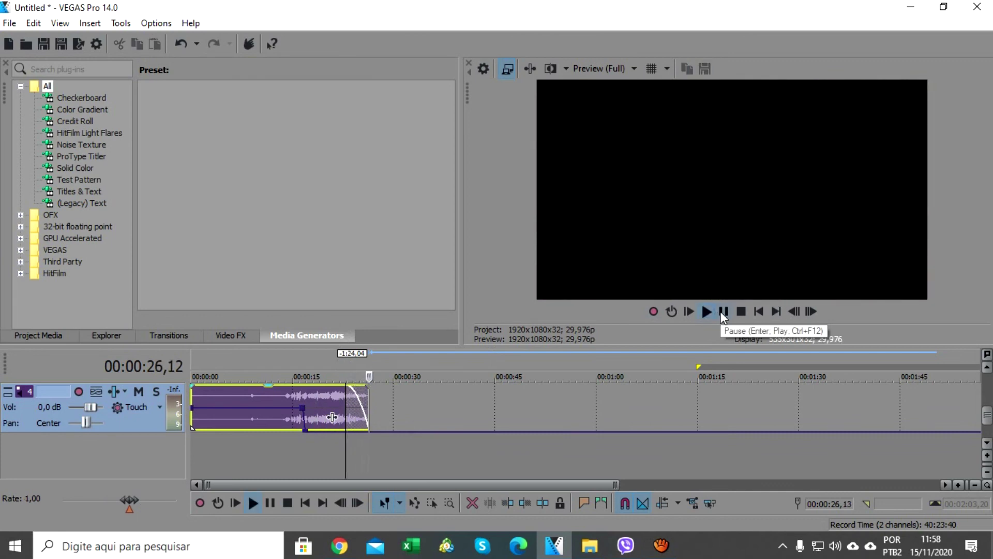
left_click(689, 311)
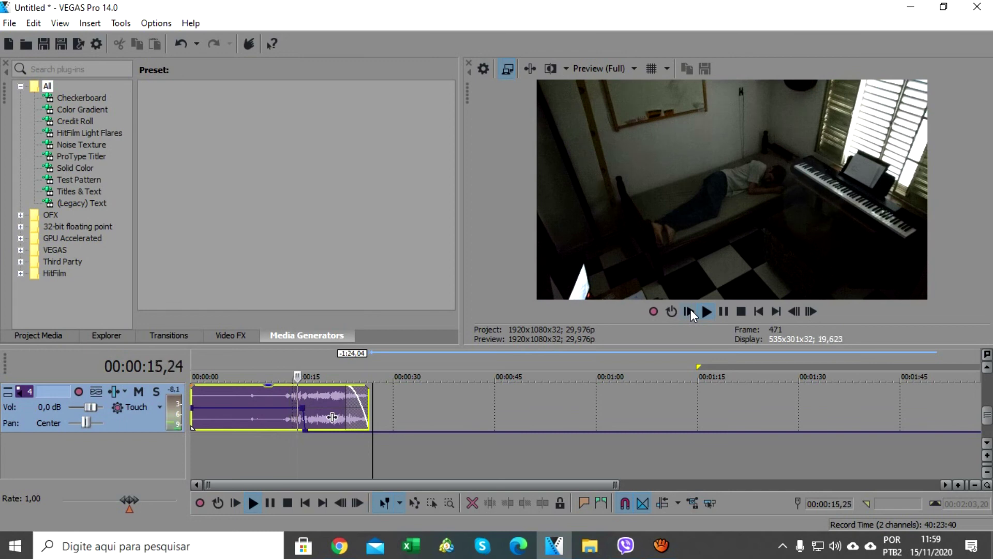
left_click(725, 310)
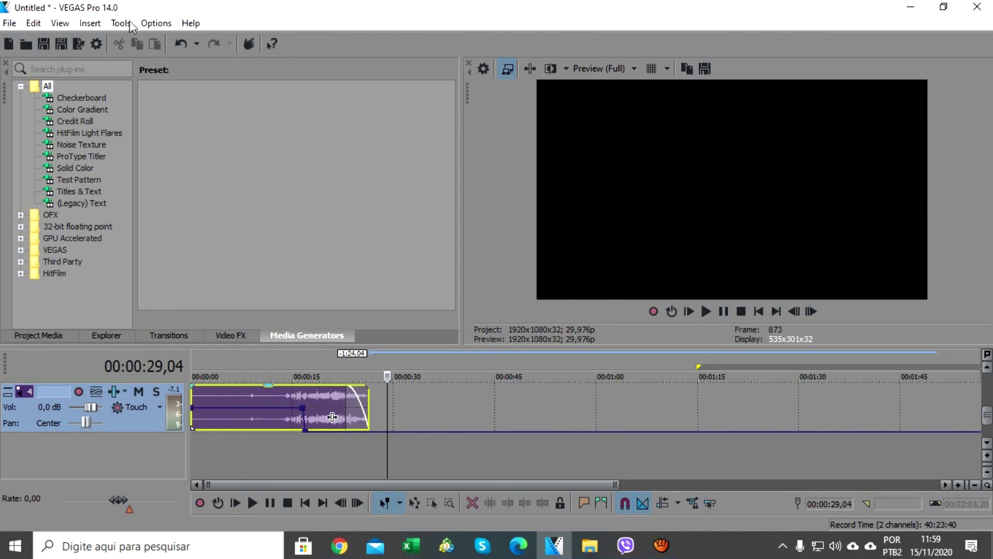
scroll(415, 413, "up", 3)
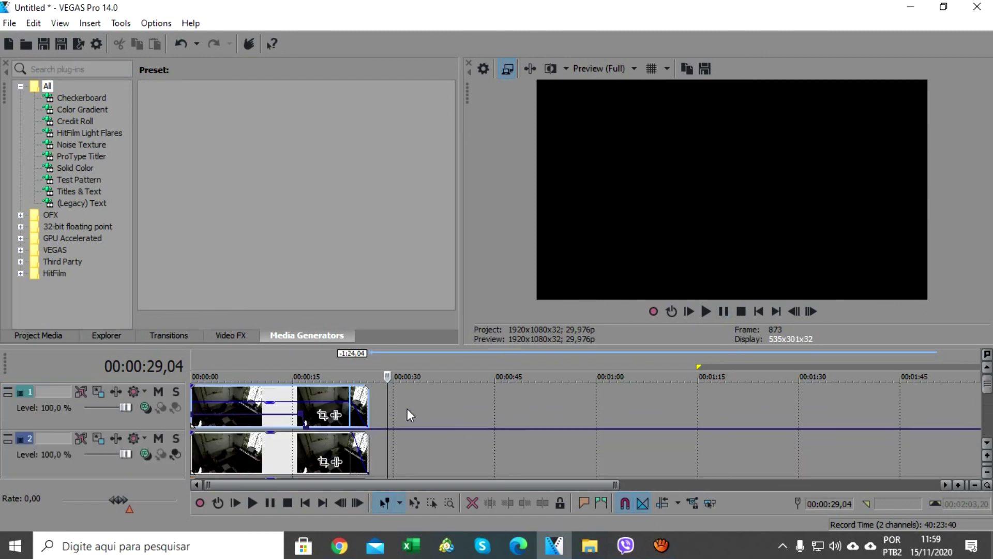
scroll(411, 408, "down", 3)
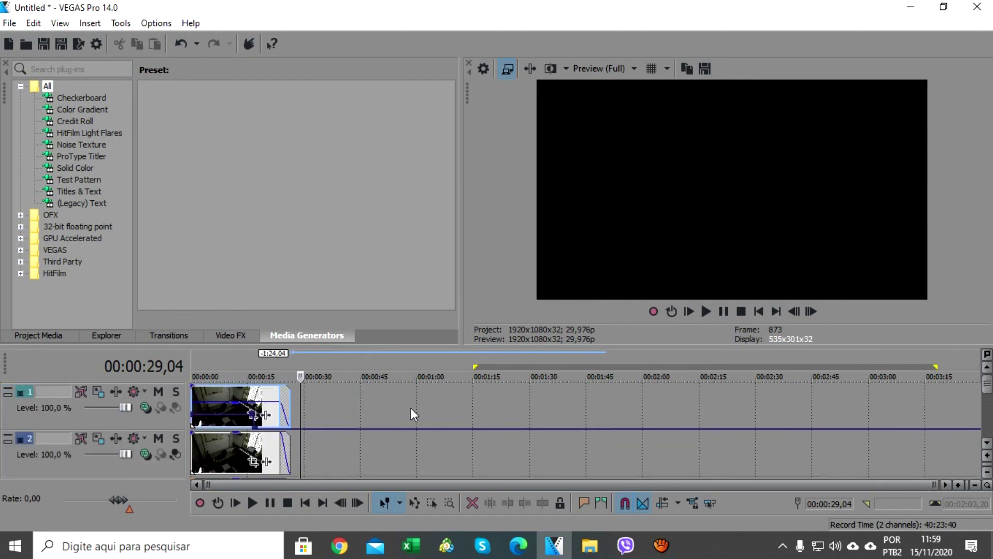
scroll(412, 409, "up", 3)
scroll(412, 409, "down", 3)
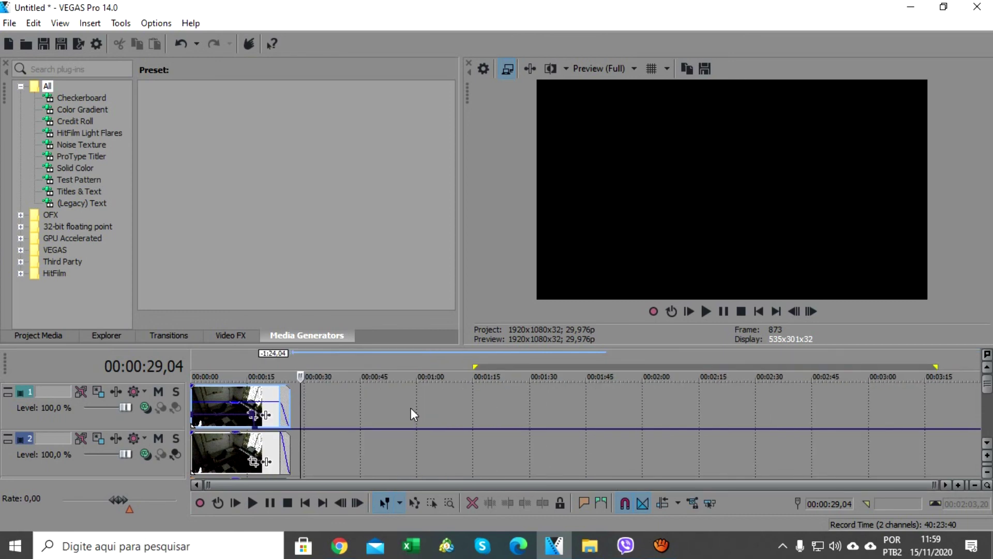